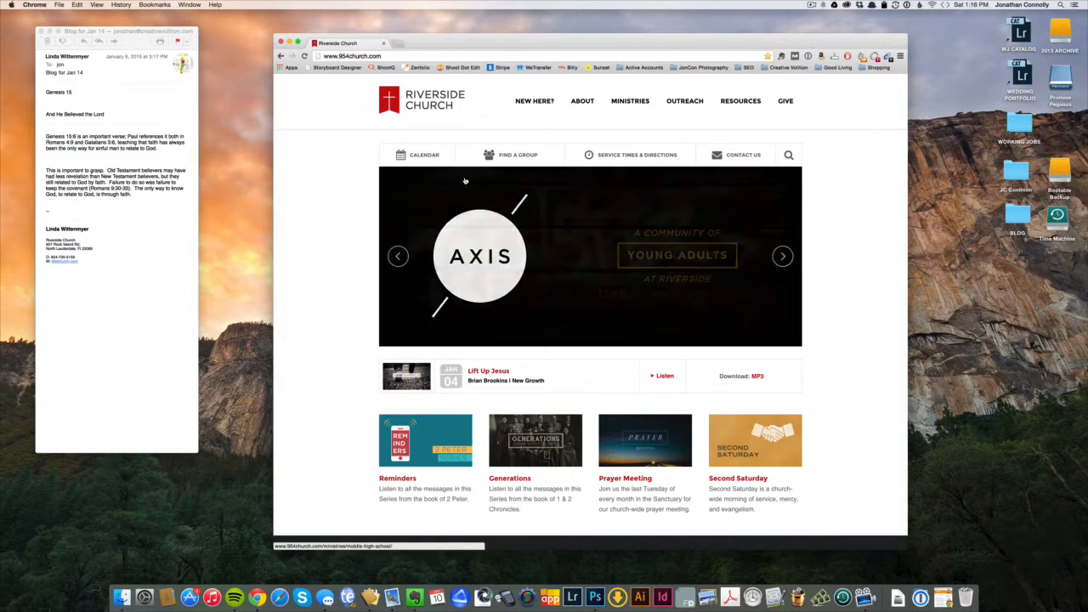
{"action": "scroll", "coordinate": [340, 184], "scroll_direction": "down", "scroll_amount": 3}
{"action": "scroll", "coordinate": [340, 184], "scroll_direction": "up", "scroll_amount": 3}
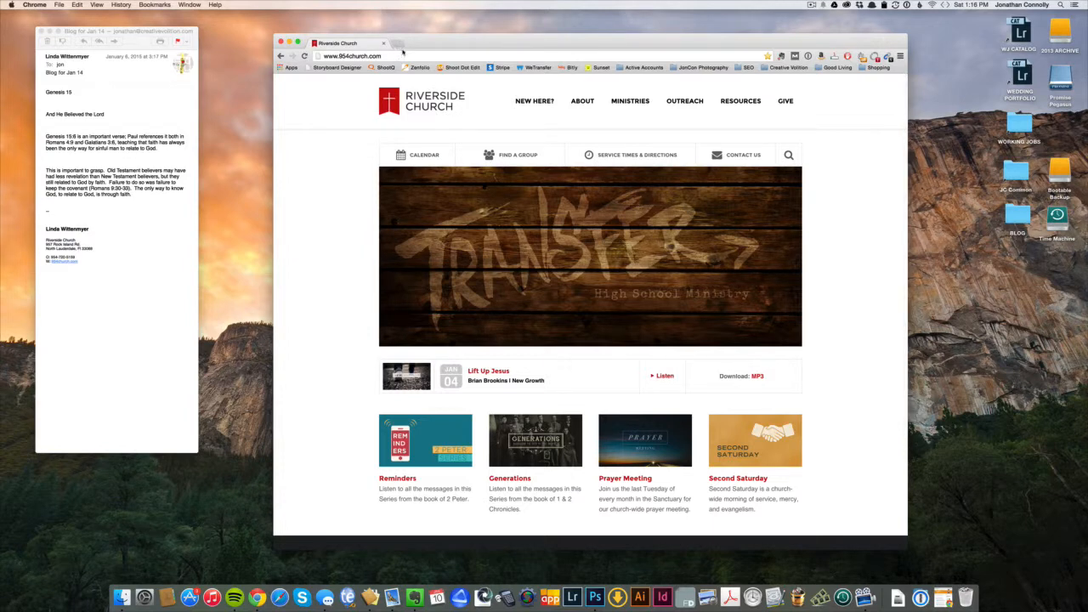
{"action": "left_click", "coordinate": [402, 54]}
{"action": "left_click", "coordinate": [402, 56]}
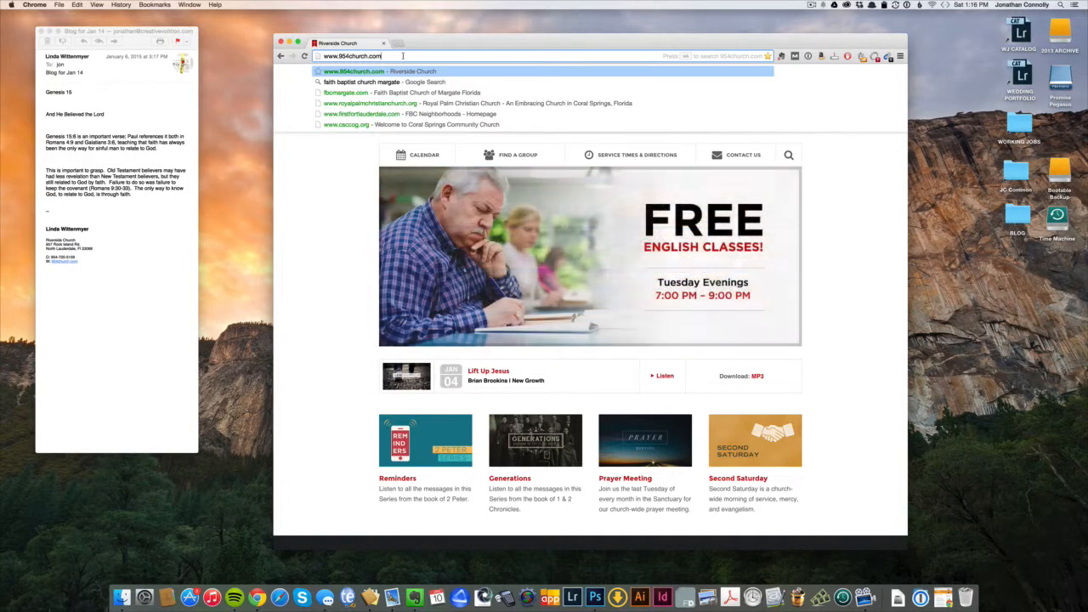
{"action": "type", "text": "/"}
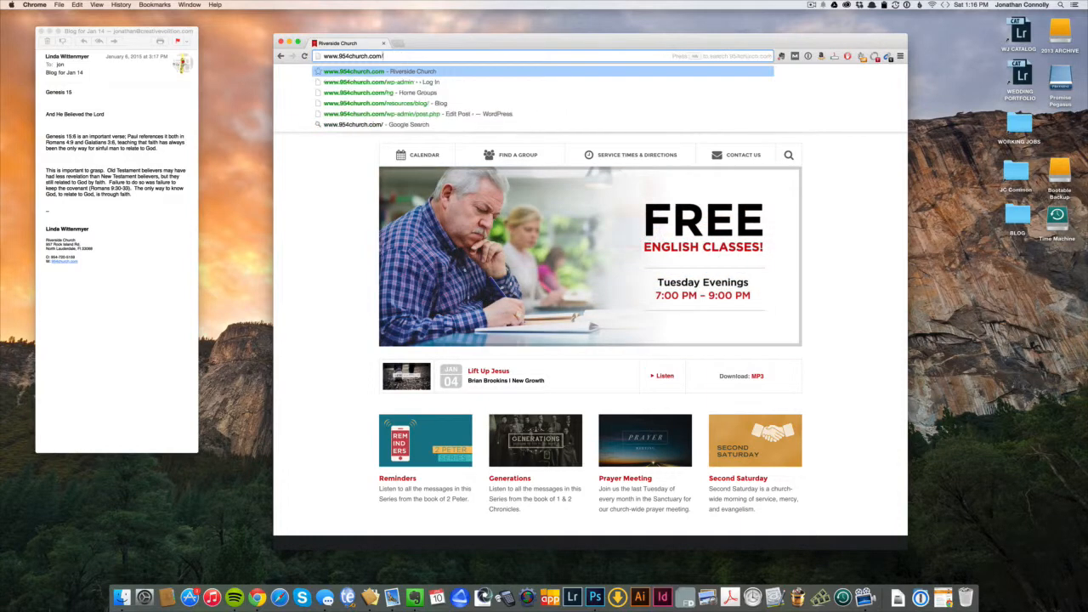
{"action": "type", "text": "wp-a"}
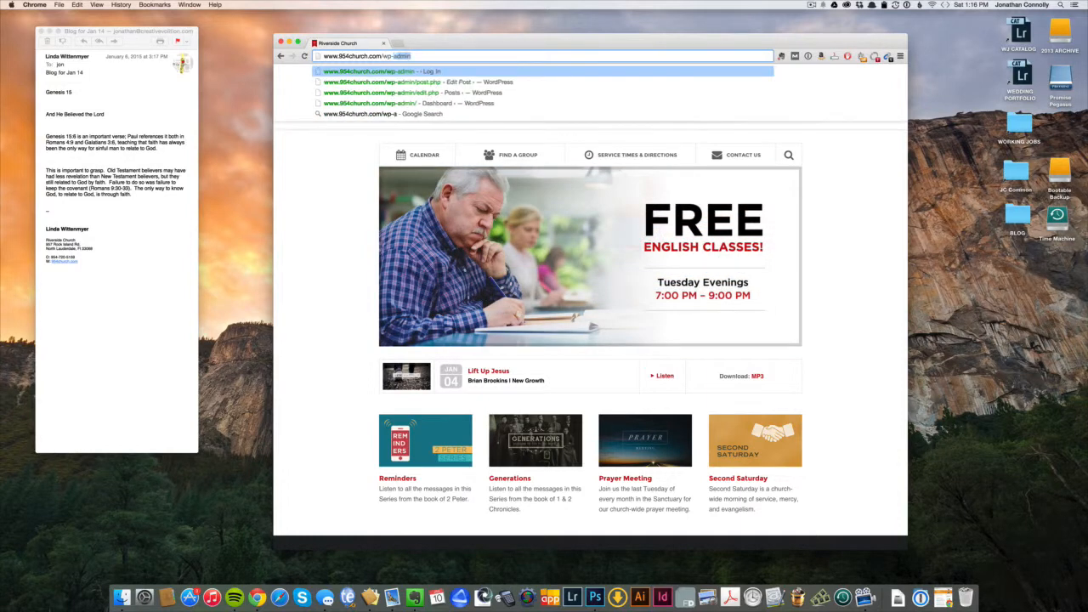
{"action": "type", "text": "dmin"}
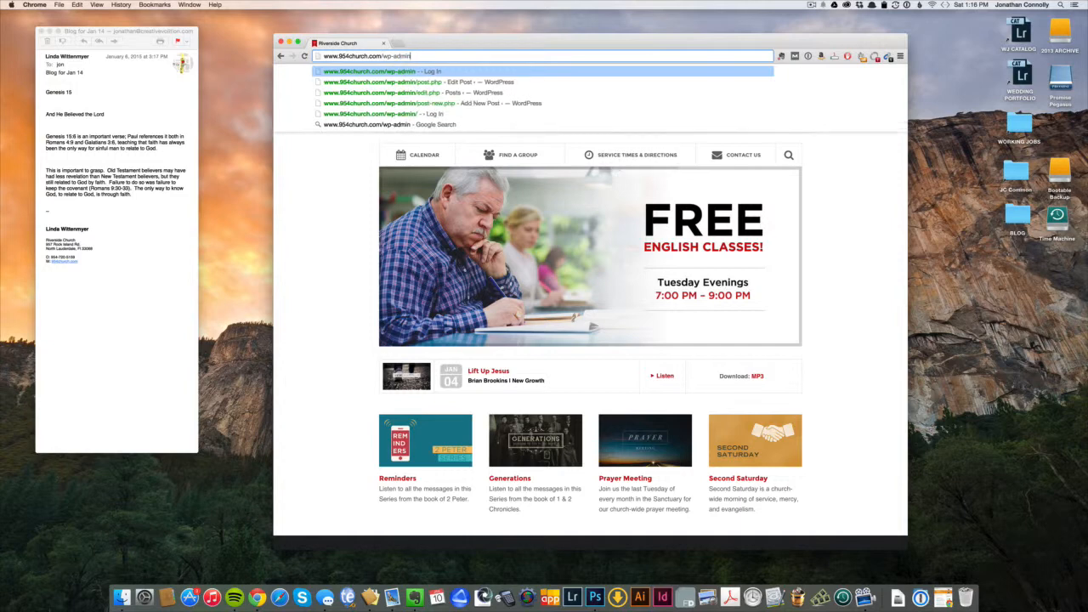
{"action": "key", "text": "Return"}
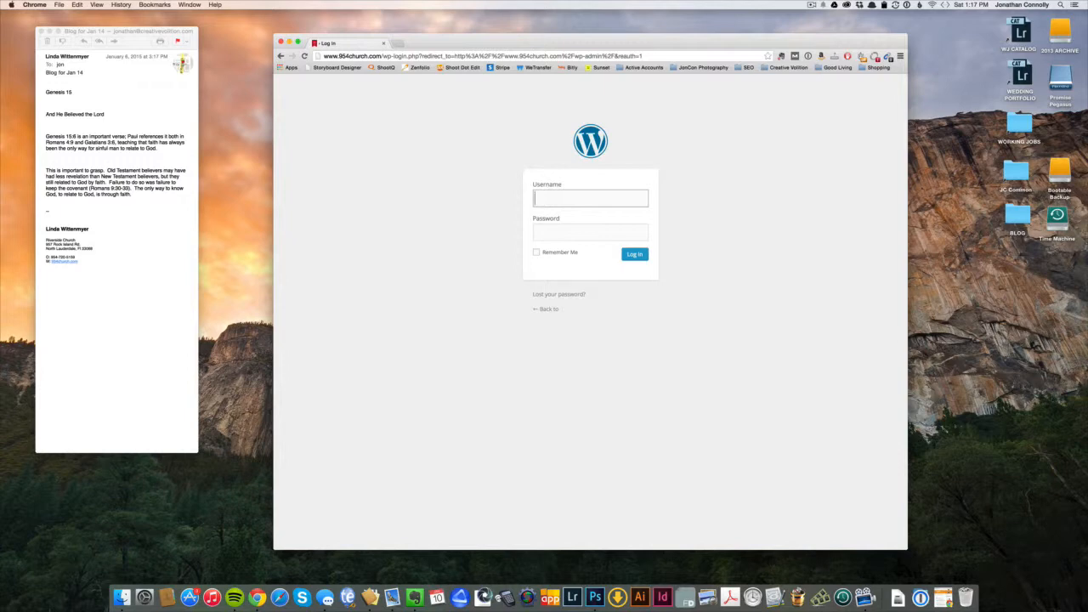
Log in to the admin area by filling the username and password from the third 954Church login saved in the password manager
{"action": "key", "text": "super+backslash"}
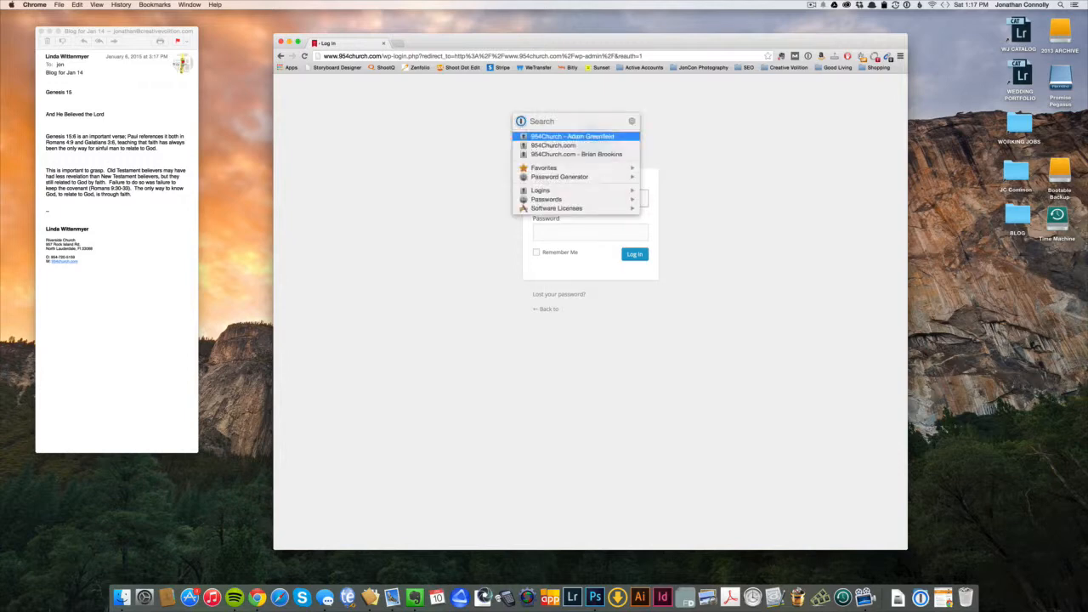
{"action": "key", "text": "Down"}
{"action": "key", "text": "Down"}
{"action": "key", "text": "Return"}
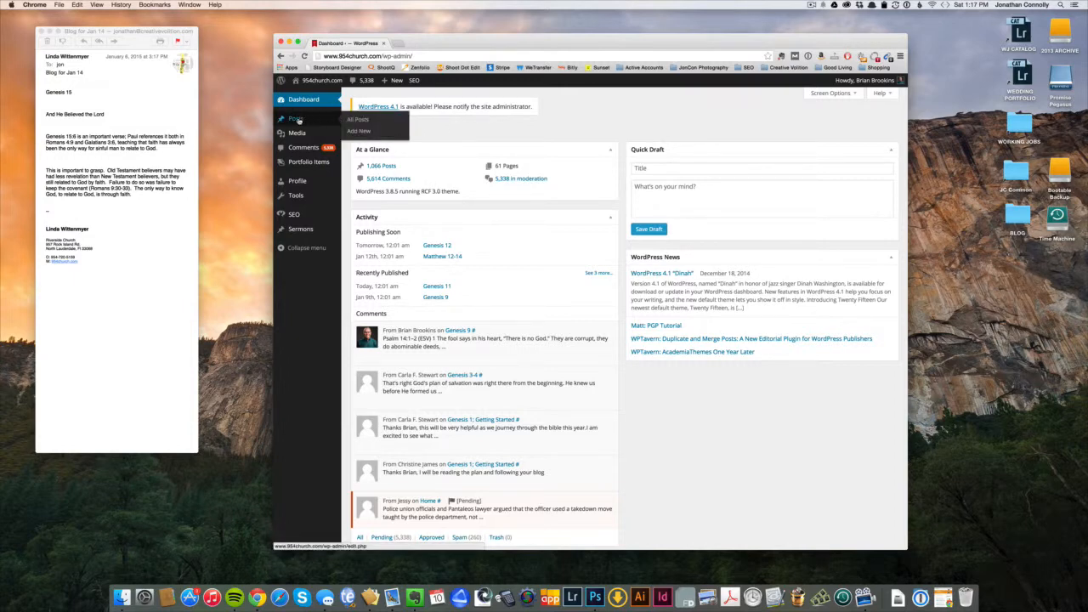
Create a new post and title it "Genesis 15", copied from the heading in the blog email
{"action": "mouse_move", "coordinate": [300, 118]}
{"action": "left_click", "coordinate": [363, 134]}
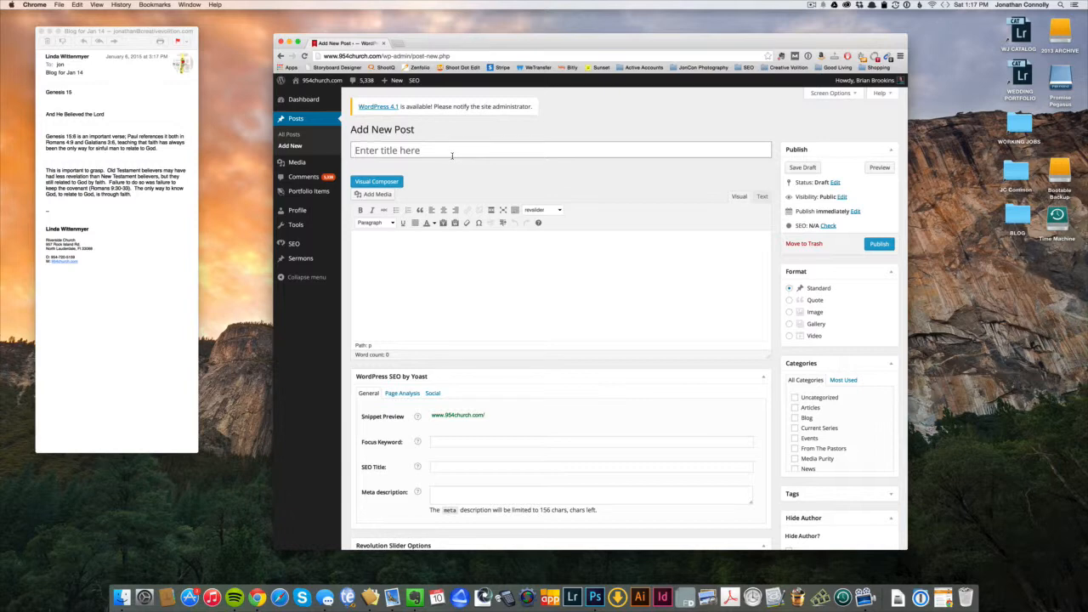
{"action": "left_click", "coordinate": [383, 151]}
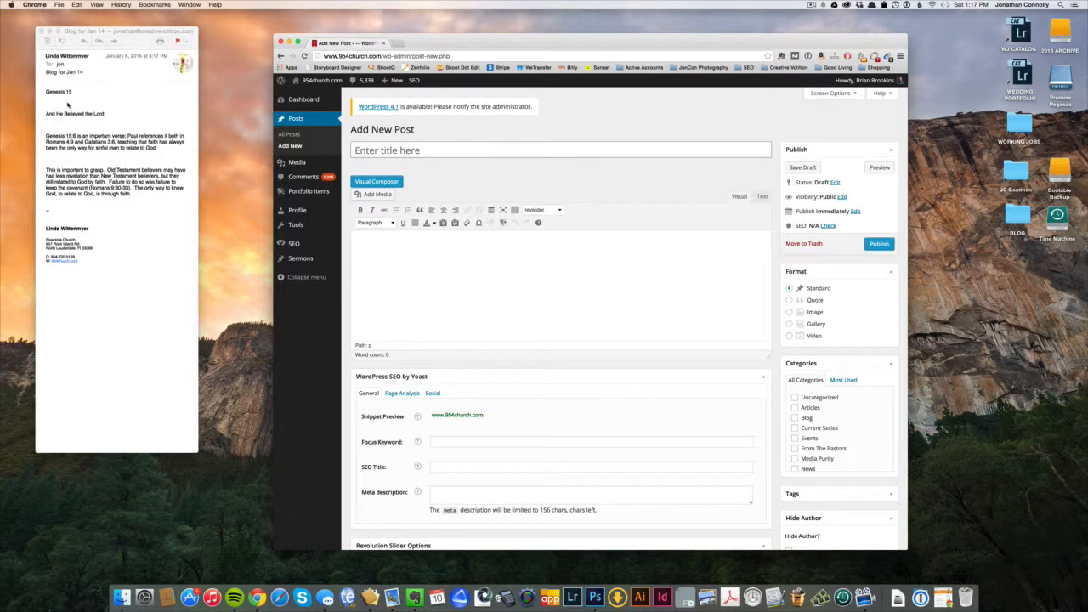
{"action": "left_click", "coordinate": [67, 136]}
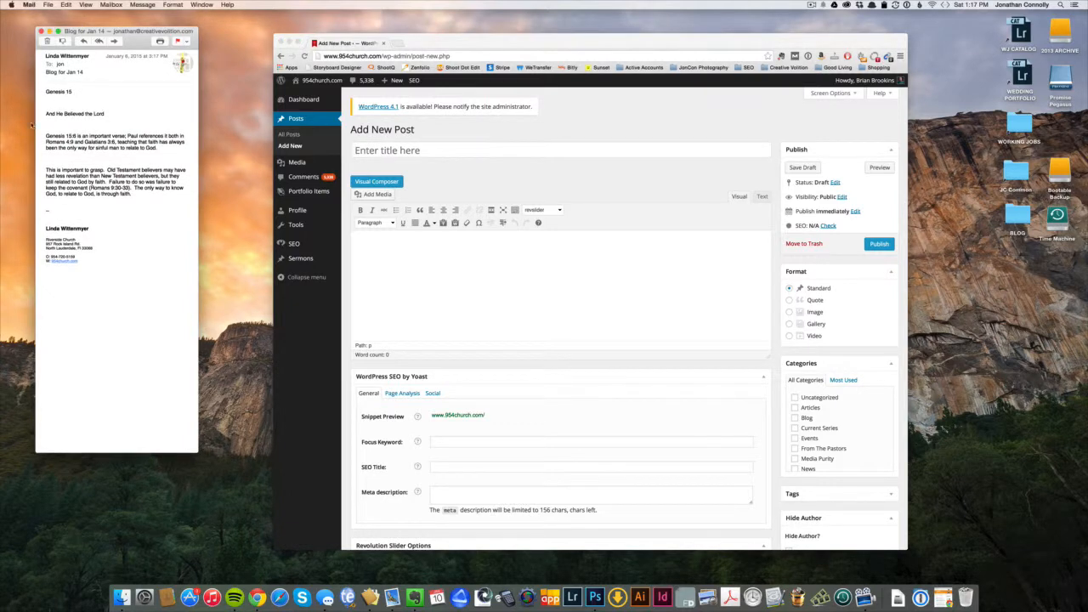
{"action": "left_click_drag", "start_coordinate": [136, 33], "coordinate": [188, 79]}
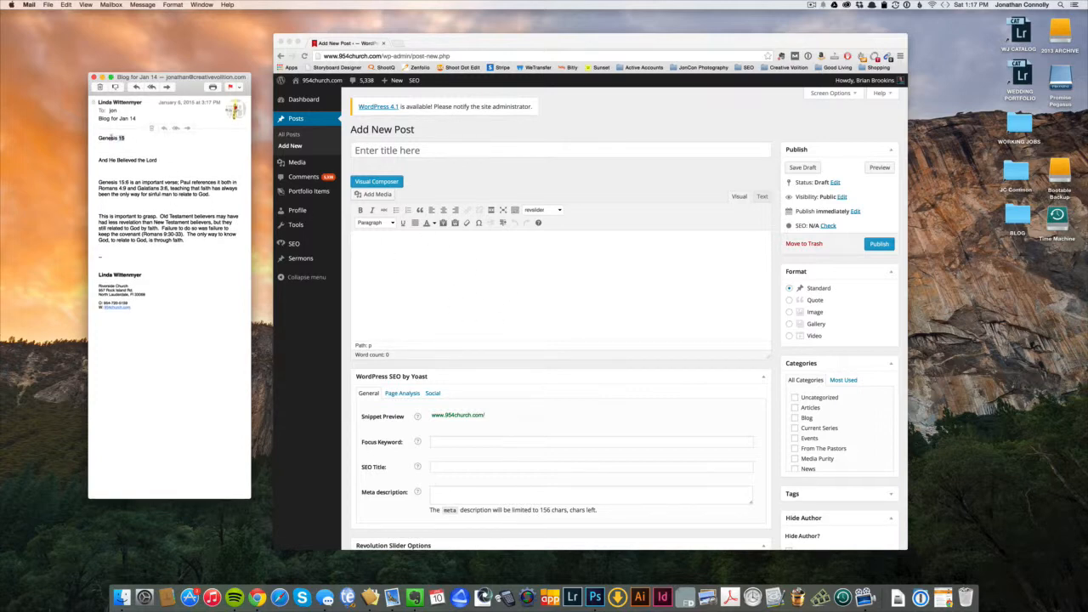
{"action": "left_click_drag", "start_coordinate": [125, 138], "coordinate": [85, 137]}
{"action": "key", "text": "super+c"}
{"action": "left_click", "coordinate": [420, 152]}
{"action": "key", "text": "super+v"}
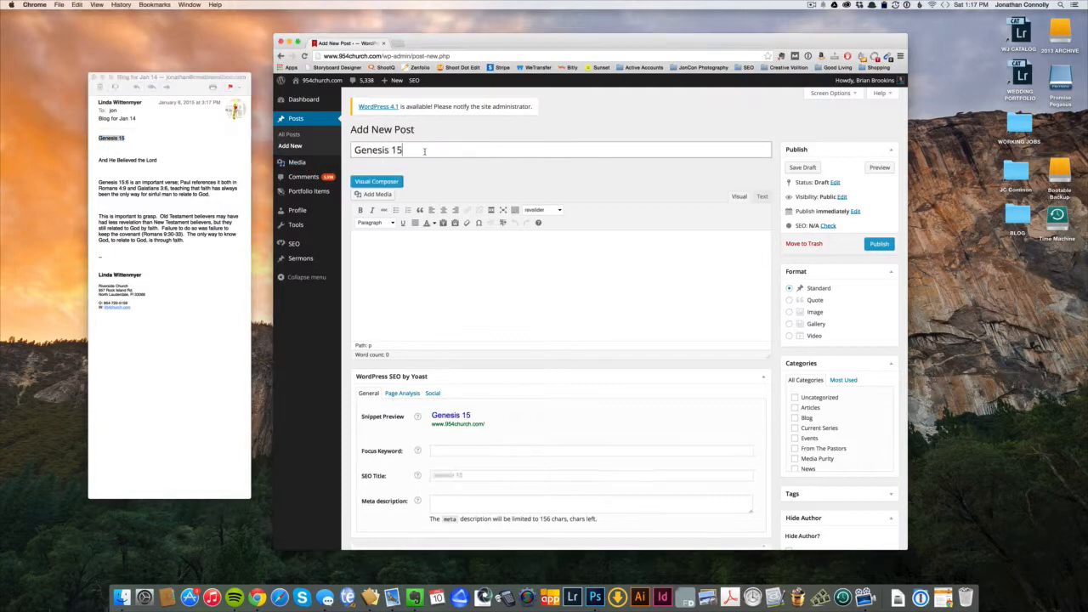
Copy the email's body text from "And He Believed the Lord" through "is through faith." into the post body
{"action": "left_click", "coordinate": [153, 169]}
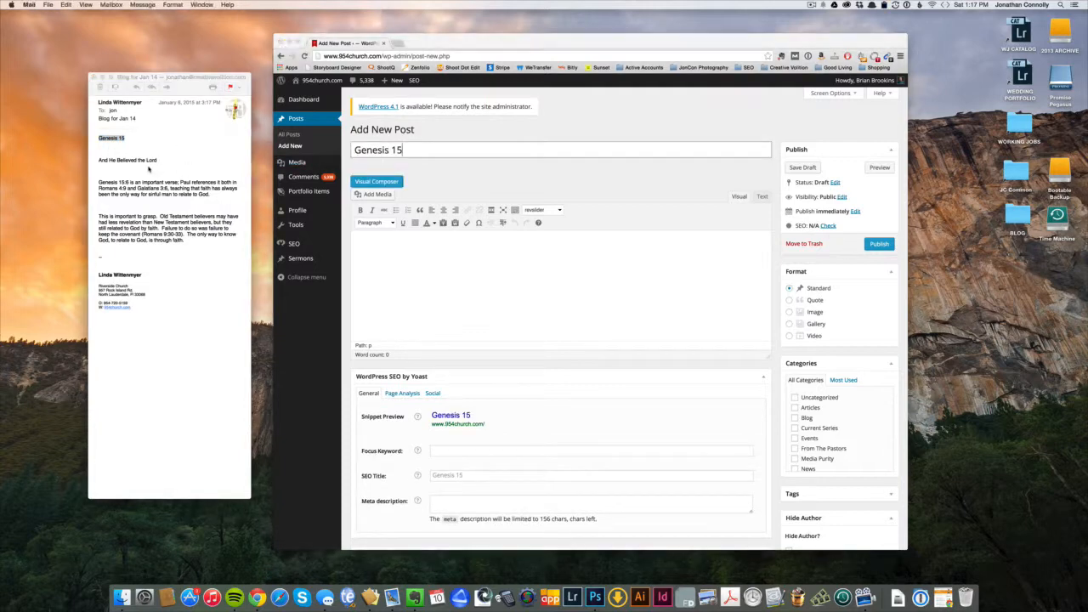
{"action": "left_click_drag", "start_coordinate": [185, 242], "coordinate": [84, 161]}
{"action": "key", "text": "super+c"}
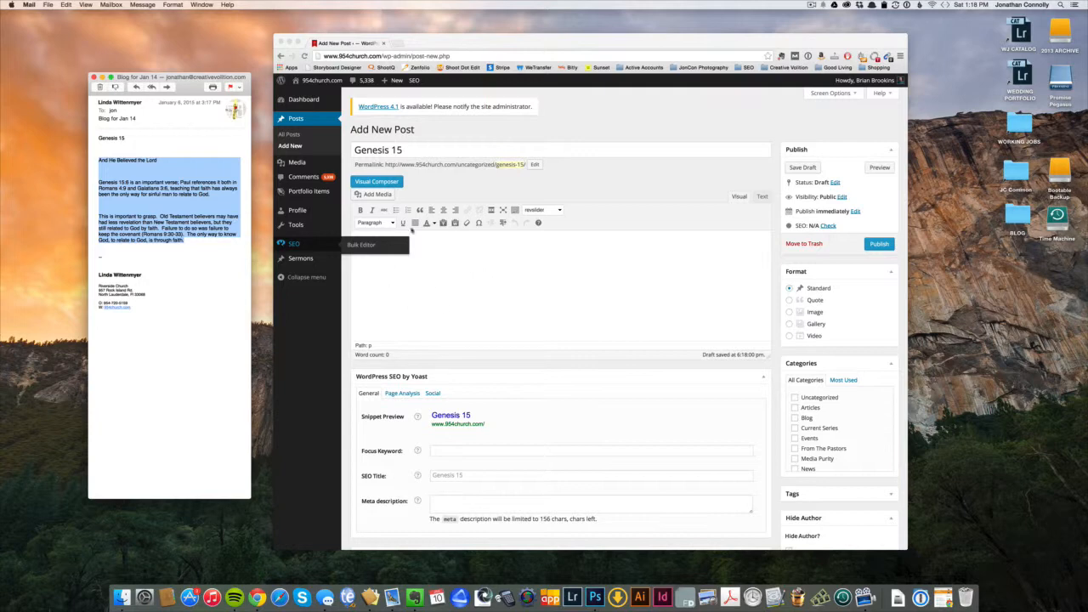
{"action": "left_click", "coordinate": [446, 277]}
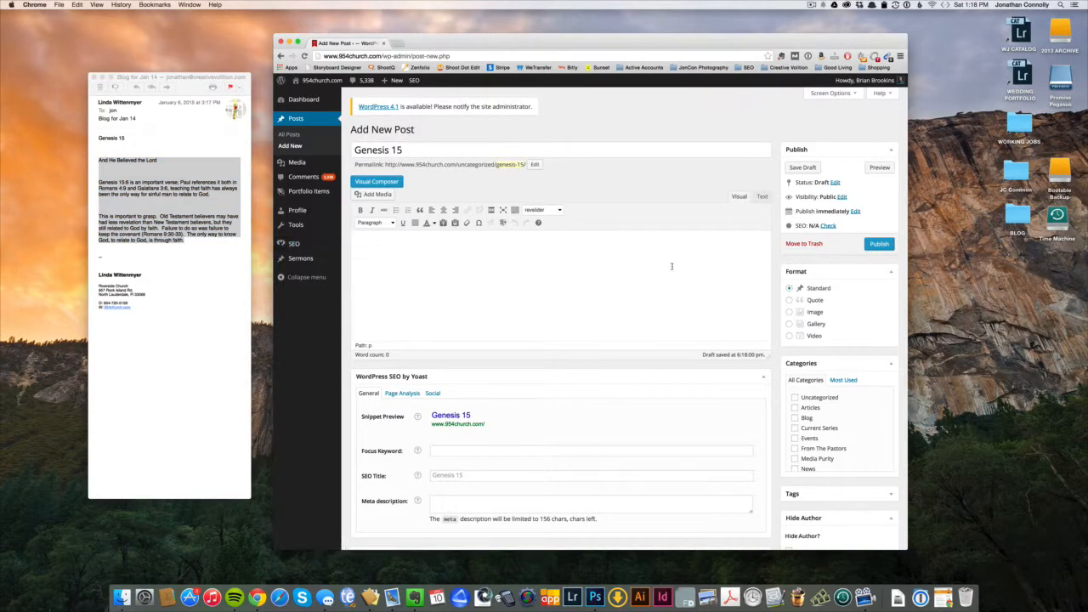
{"action": "key", "text": "super+v"}
Preview the draft post to check how its text and spacing look on the site
{"action": "scroll", "coordinate": [384, 266], "scroll_direction": "down", "scroll_amount": 5}
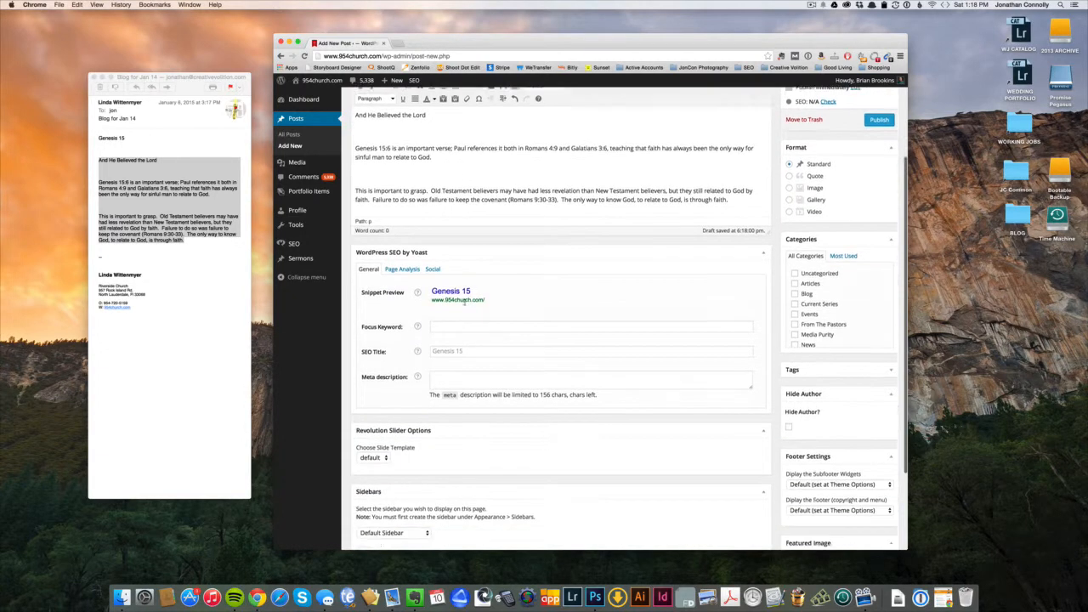
{"action": "scroll", "coordinate": [464, 302], "scroll_direction": "up", "scroll_amount": 5}
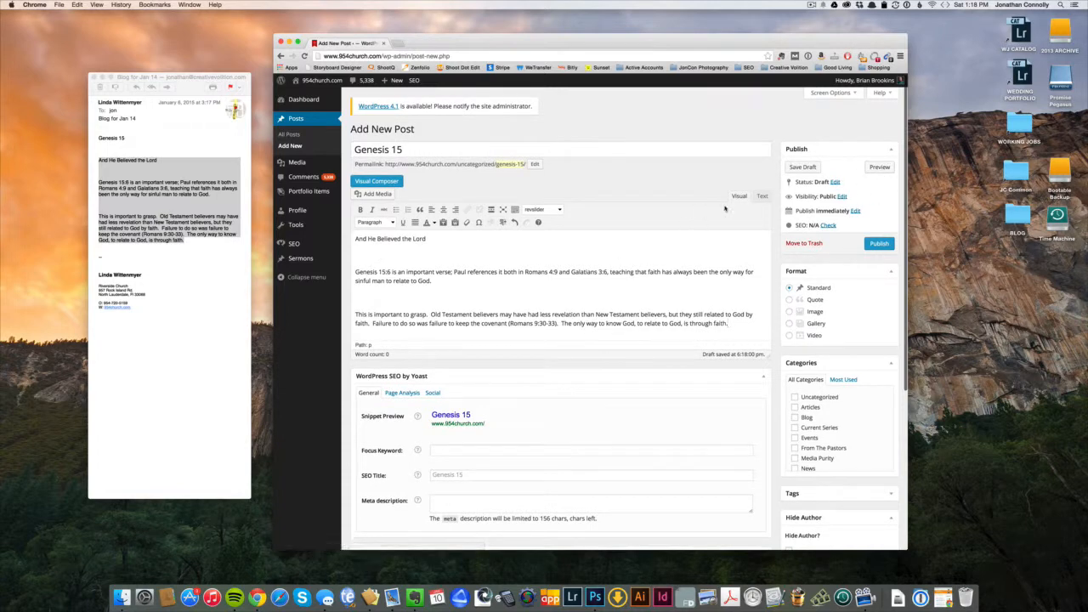
{"action": "left_click", "coordinate": [878, 169]}
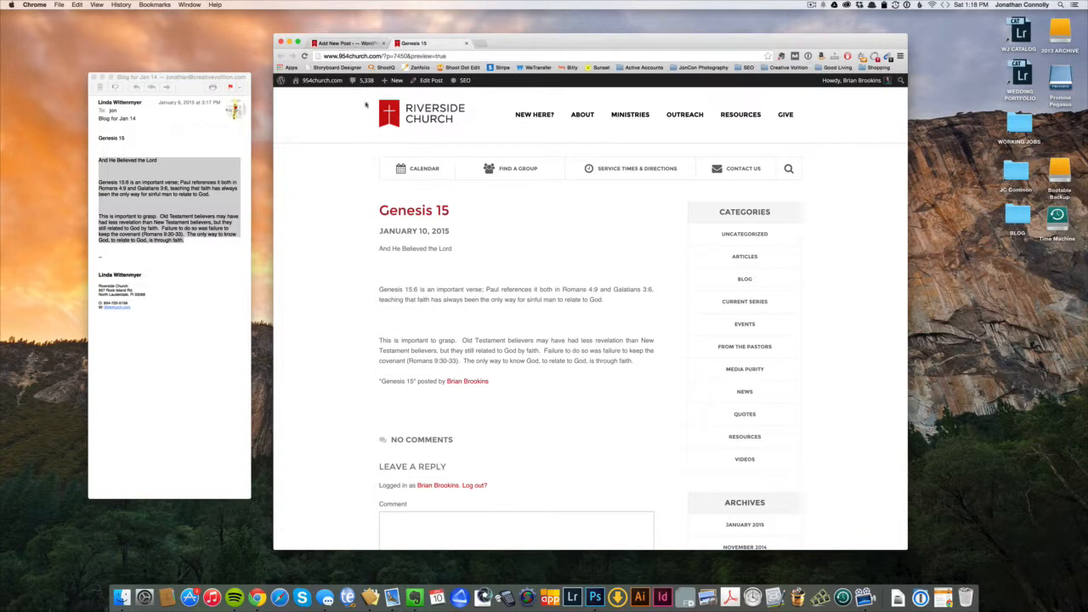
Return to the post editor and delete the blank lines between the three body paragraphs
{"action": "left_click", "coordinate": [358, 44]}
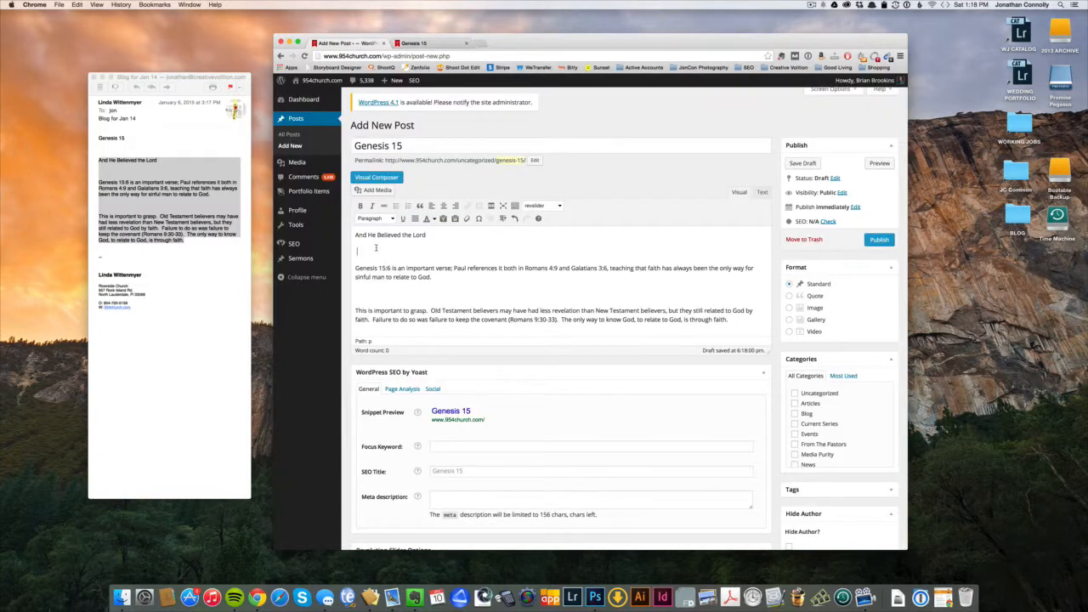
{"action": "key", "text": "BackSpace"}
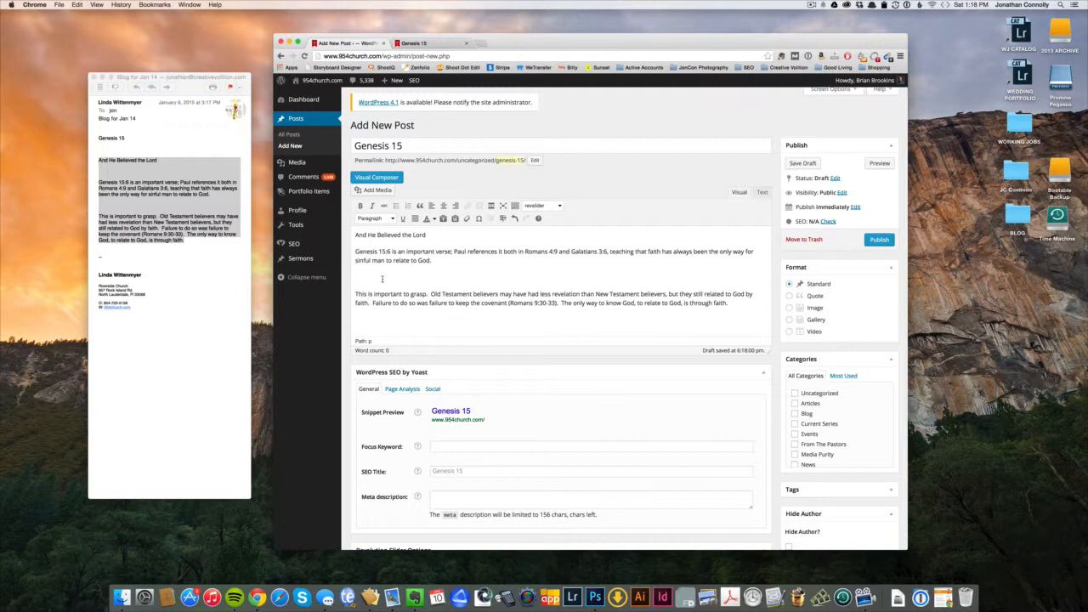
{"action": "key", "text": "BackSpace"}
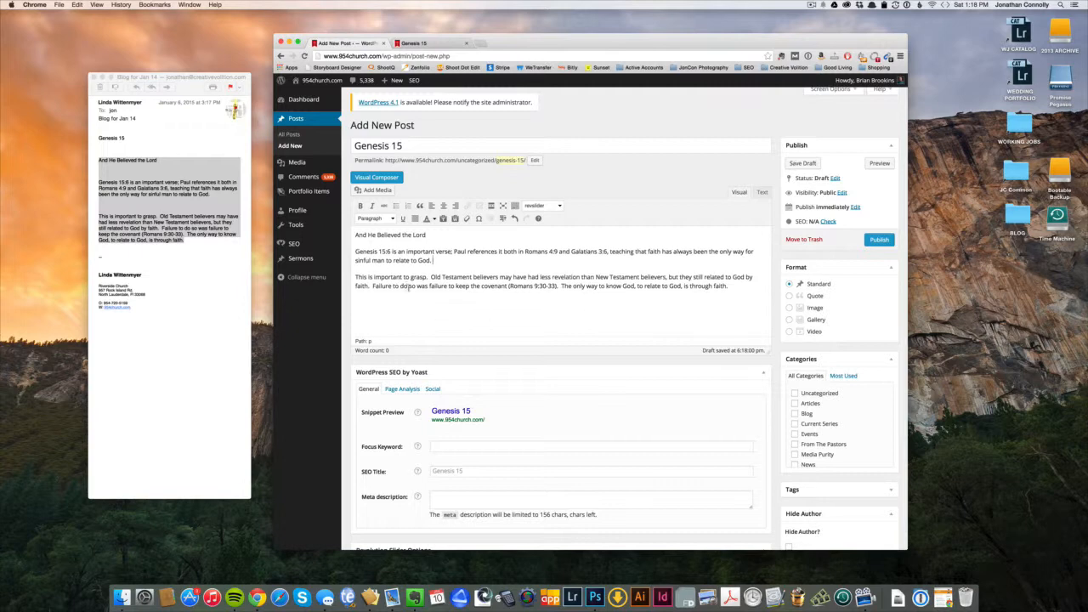
{"action": "left_click", "coordinate": [717, 301]}
Set the post's SEO focus keyword to "Genesis 15", copied from the email
{"action": "scroll", "coordinate": [435, 346], "scroll_direction": "down", "scroll_amount": 3}
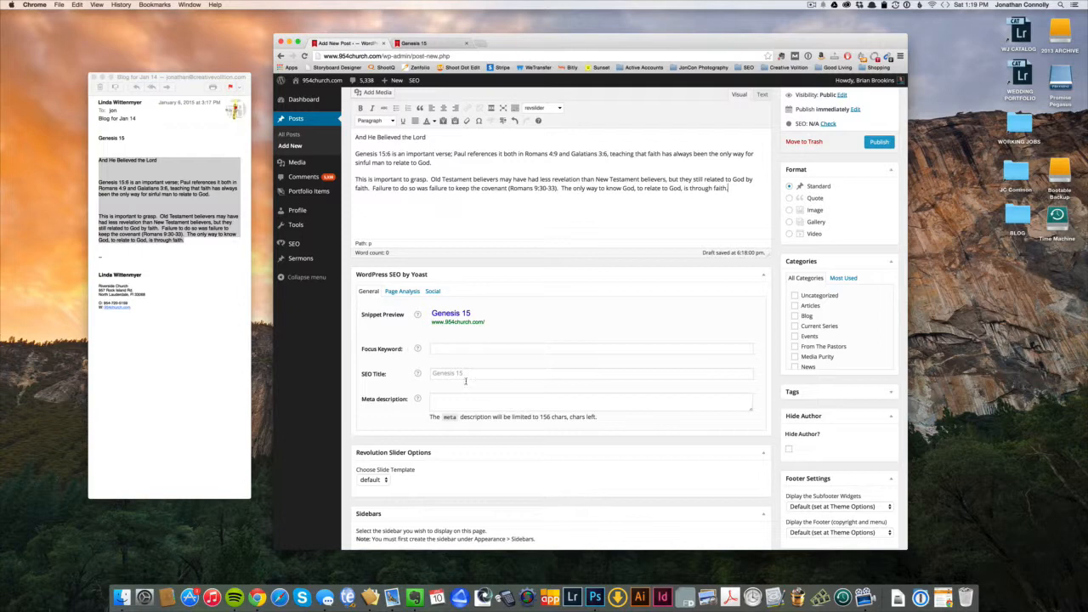
{"action": "left_click", "coordinate": [452, 349]}
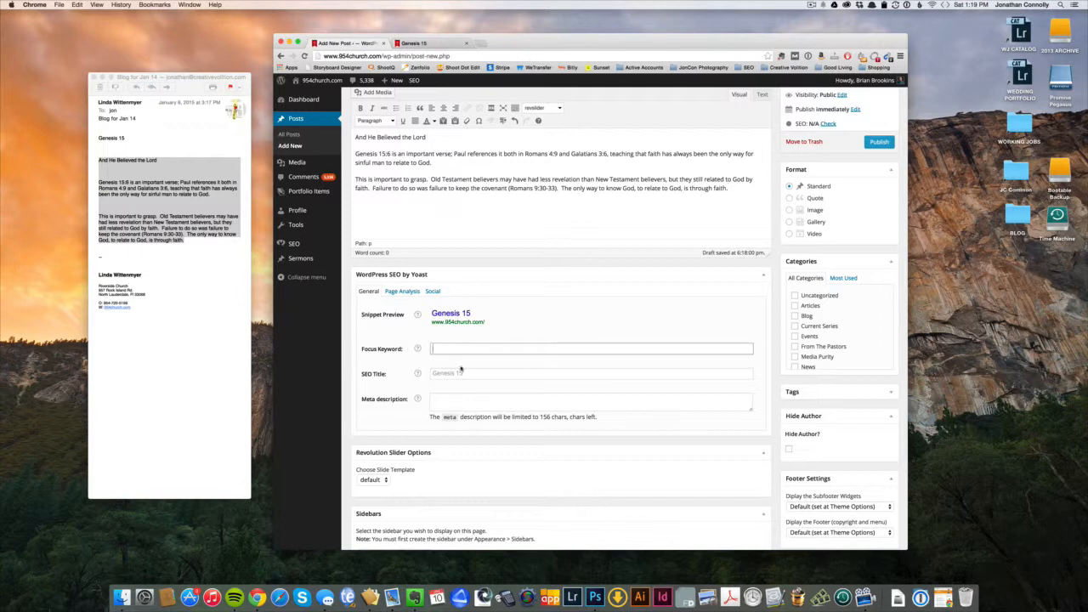
{"action": "left_click", "coordinate": [109, 155]}
{"action": "left_click", "coordinate": [119, 140]}
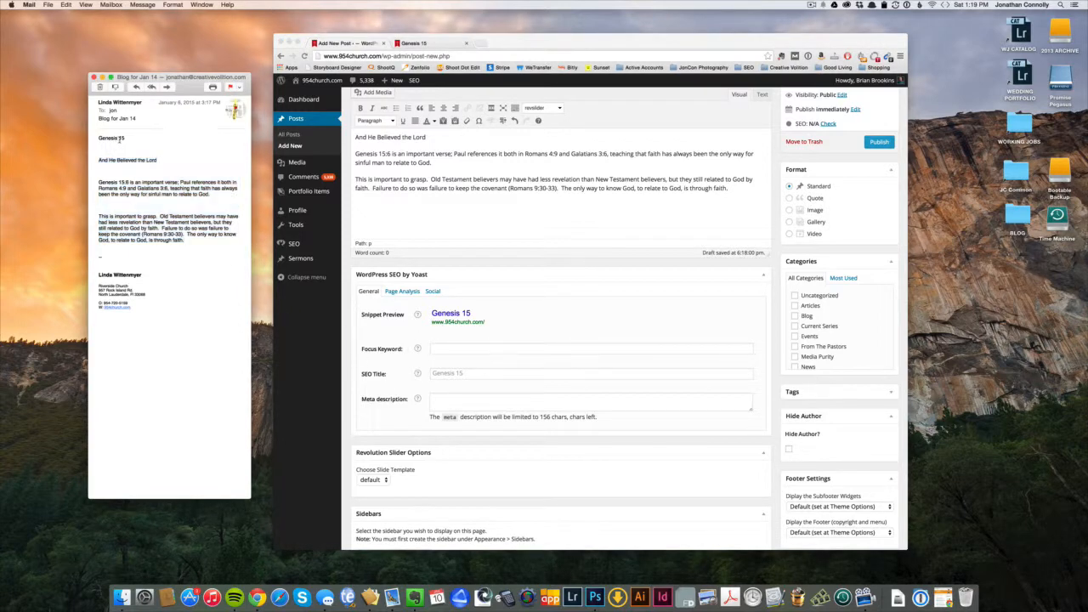
{"action": "left_click_drag", "start_coordinate": [125, 140], "coordinate": [61, 135]}
{"action": "key", "text": "super+c"}
{"action": "left_click", "coordinate": [447, 349]}
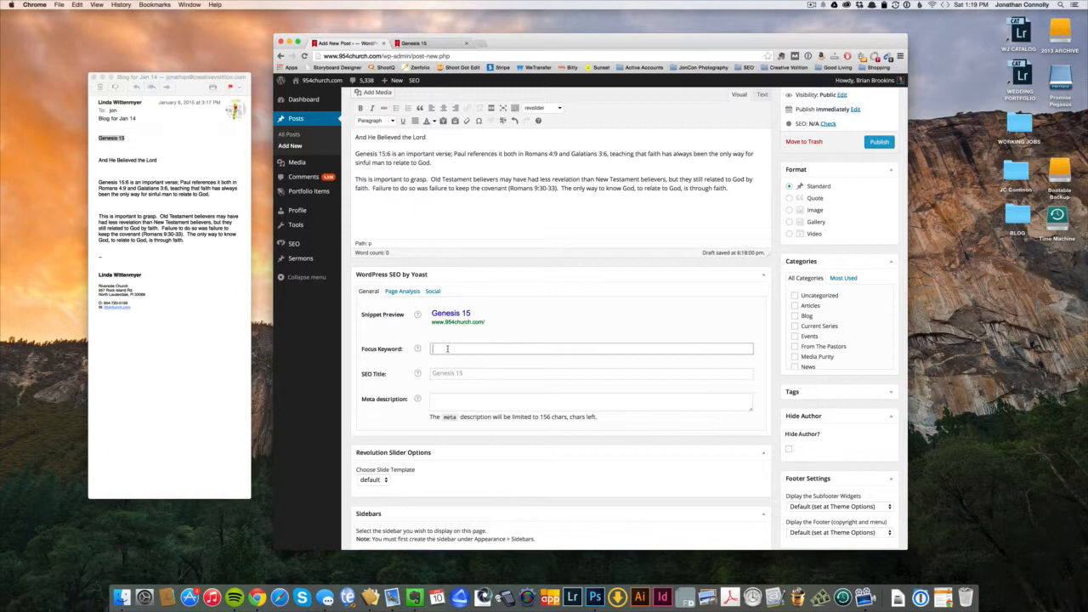
{"action": "key", "text": "super+v"}
{"action": "left_click", "coordinate": [380, 350]}
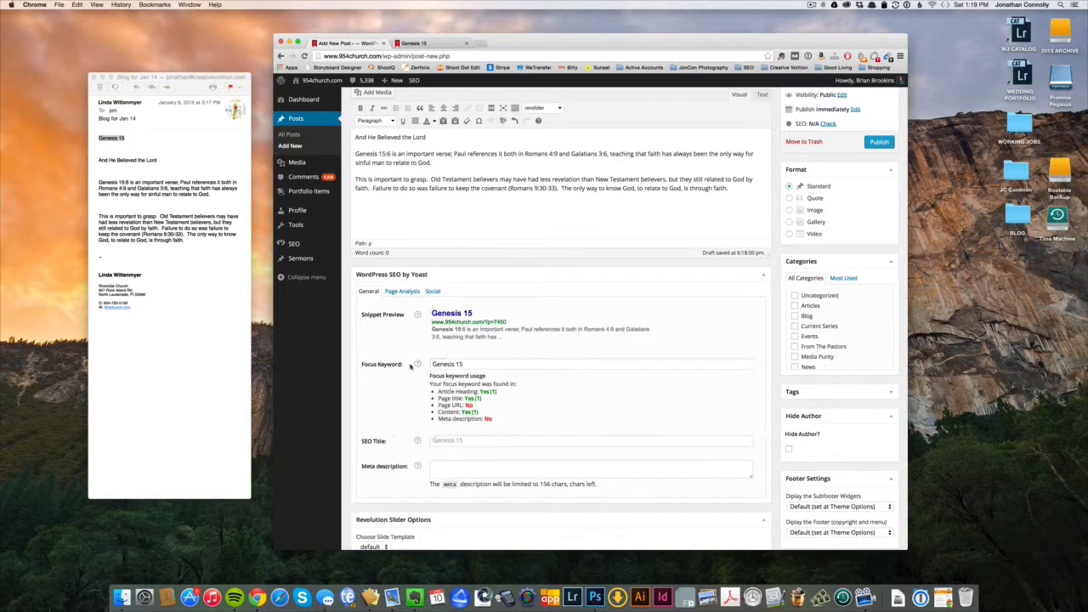
Set the post's SEO title to "Genesis 15"
{"action": "left_click", "coordinate": [451, 439]}
{"action": "key", "text": "super+v"}
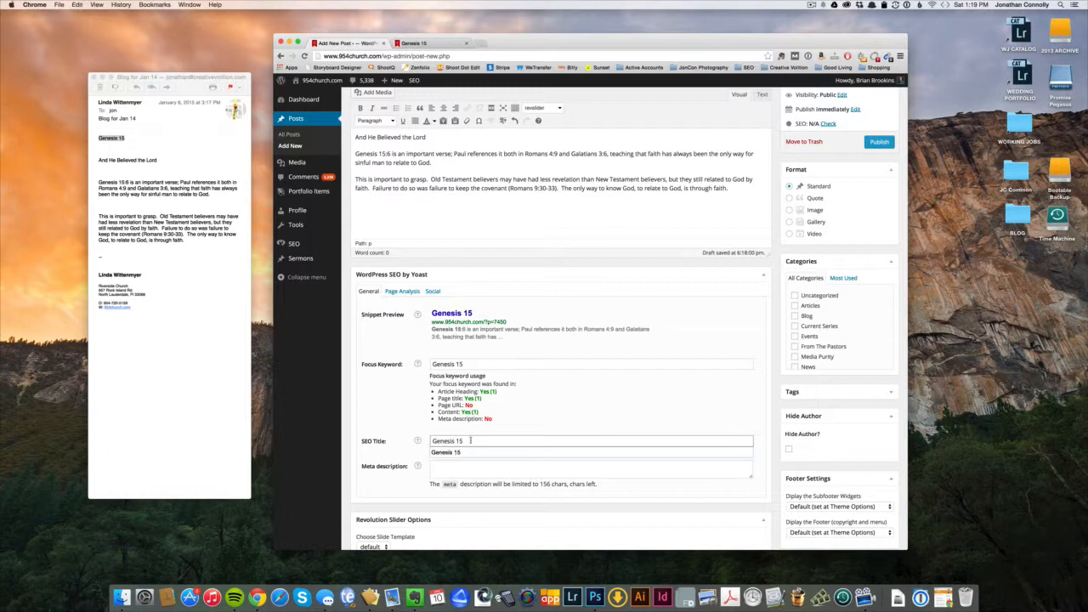
{"action": "left_click", "coordinate": [439, 451]}
Enter "Brief overview on Genesis 15." as the post's meta description
{"action": "key", "text": "Tab"}
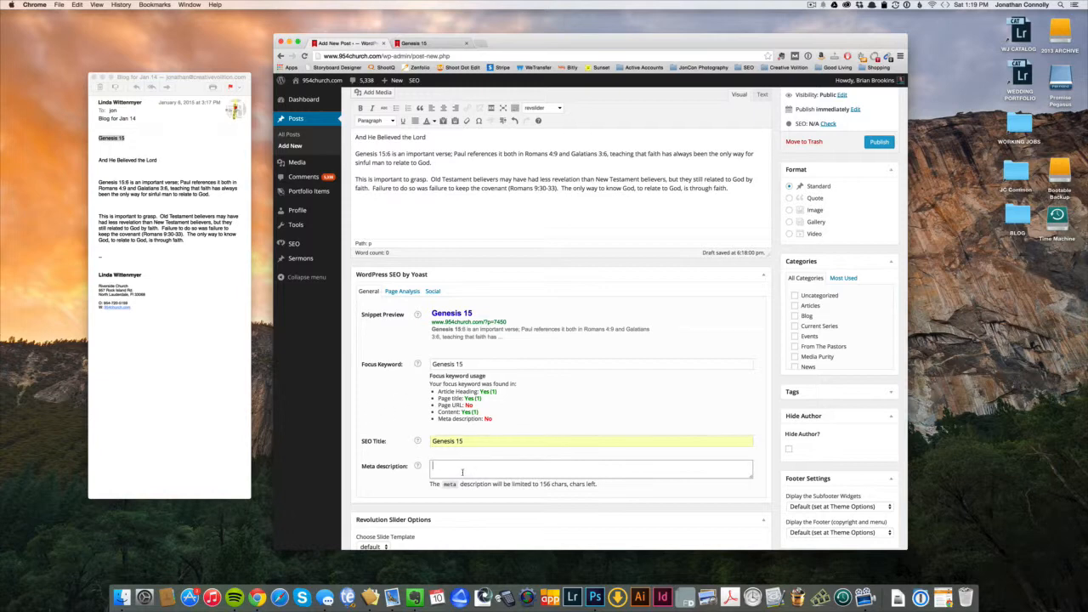
{"action": "type", "text": "B"}
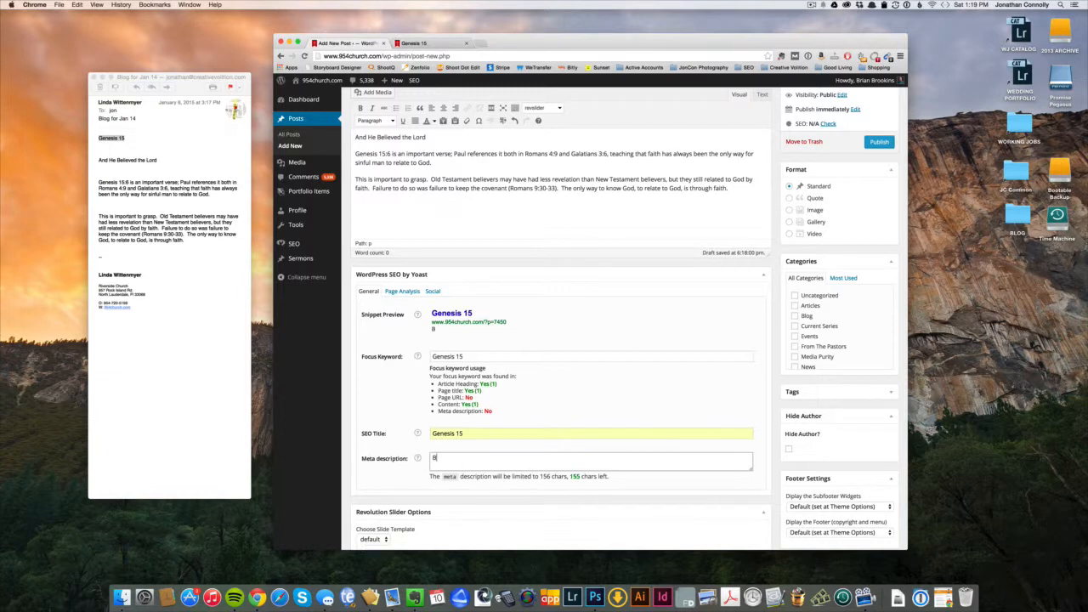
{"action": "type", "text": "rief overview on Genesis 15."}
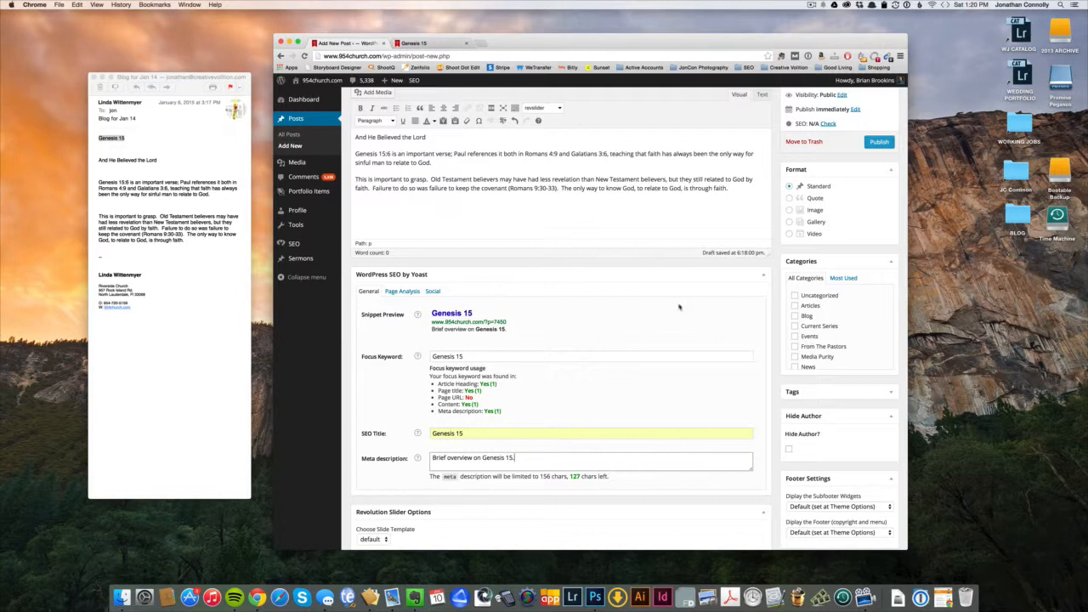
Assign the post to the From The Pastors category
{"action": "scroll", "coordinate": [761, 314], "scroll_direction": "down", "scroll_amount": 2}
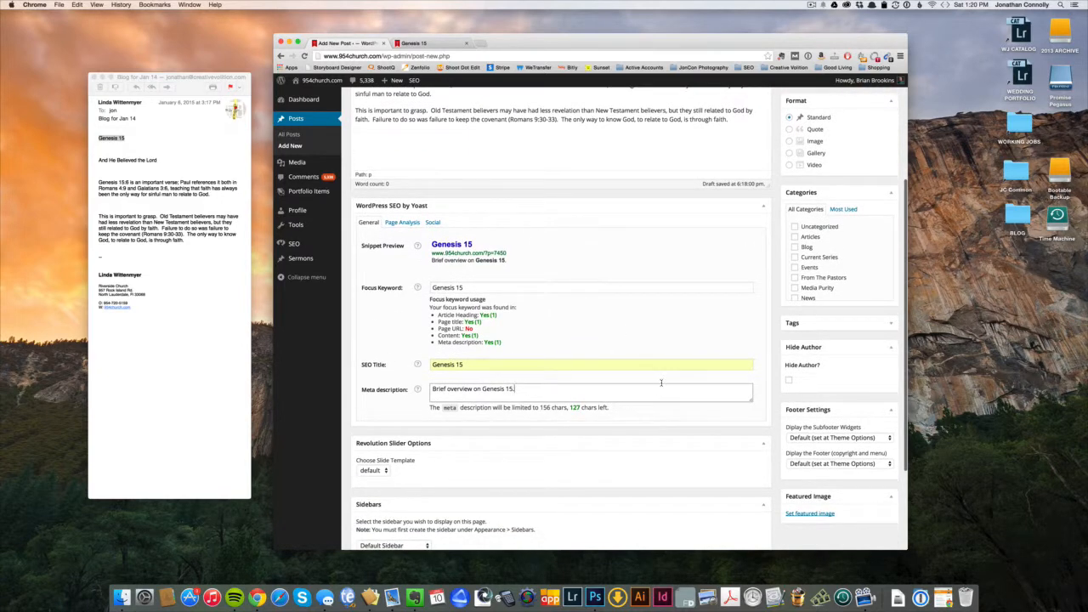
{"action": "scroll", "coordinate": [691, 384], "scroll_direction": "up", "scroll_amount": 5}
{"action": "scroll", "coordinate": [841, 406], "scroll_direction": "down", "scroll_amount": 5}
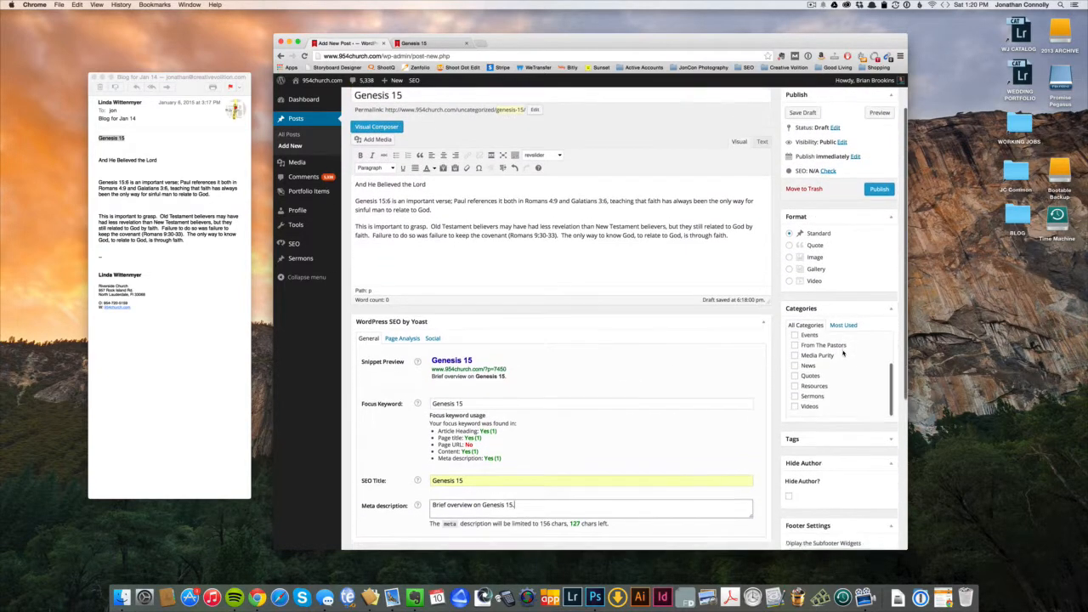
{"action": "scroll", "coordinate": [835, 298], "scroll_direction": "up", "scroll_amount": 5}
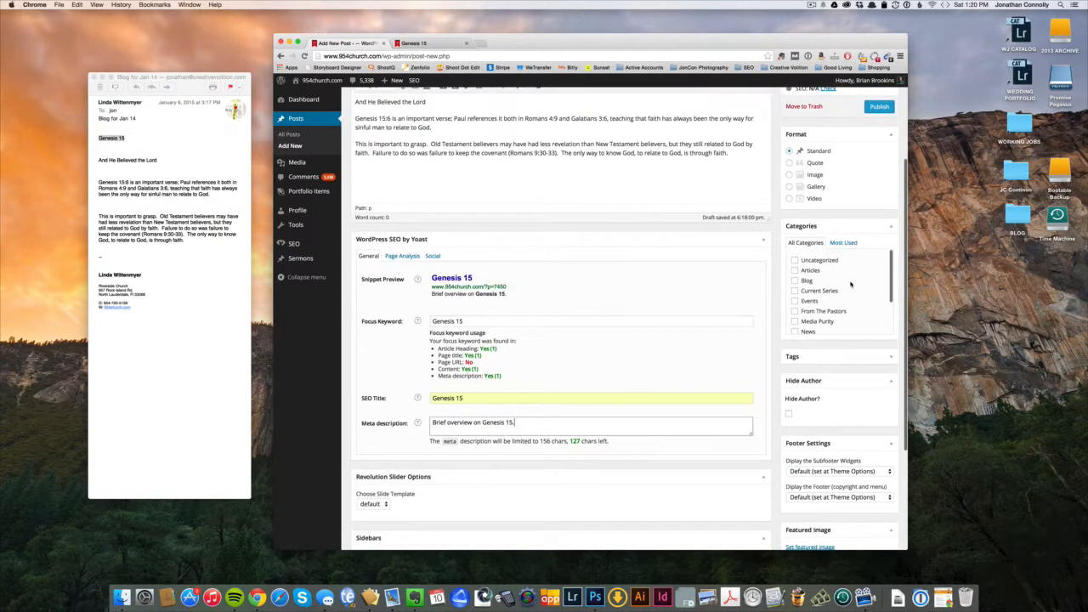
{"action": "scroll", "coordinate": [818, 291], "scroll_direction": "down", "scroll_amount": 2}
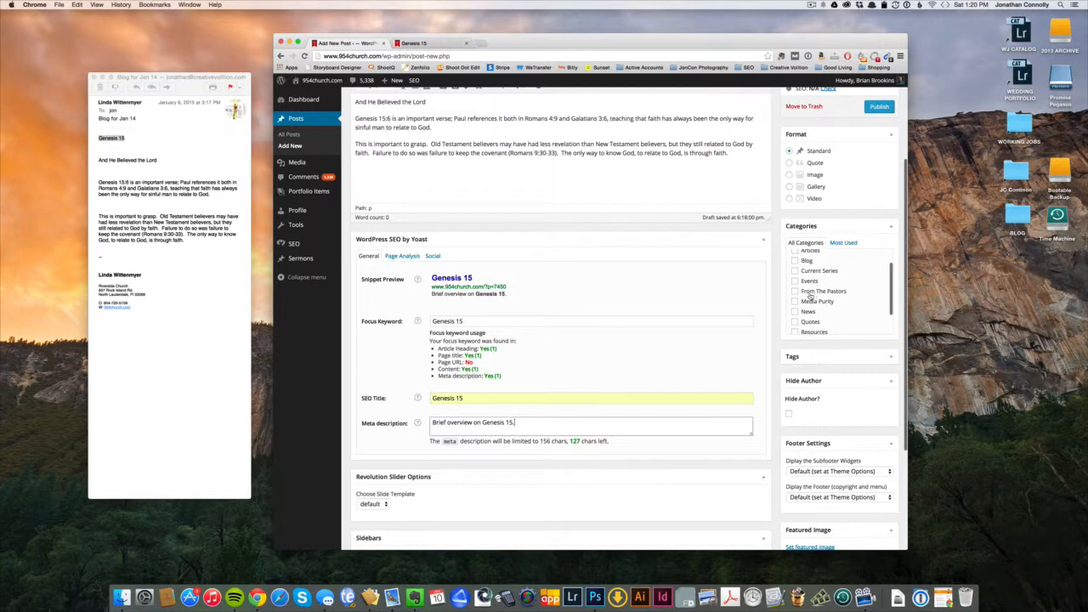
{"action": "left_click", "coordinate": [795, 292]}
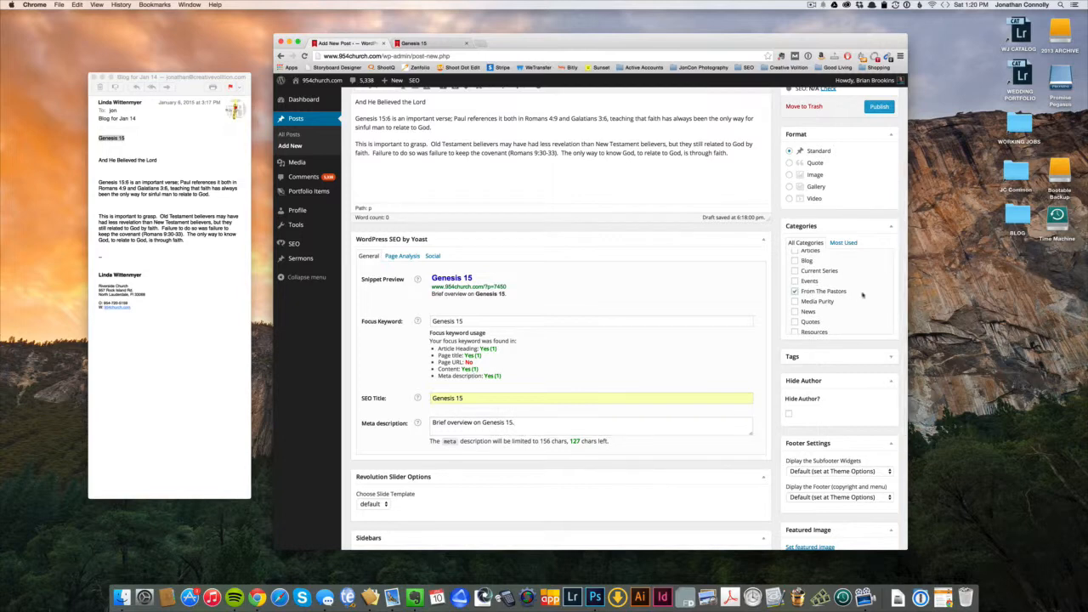
{"action": "scroll", "coordinate": [824, 292], "scroll_direction": "down", "scroll_amount": 1}
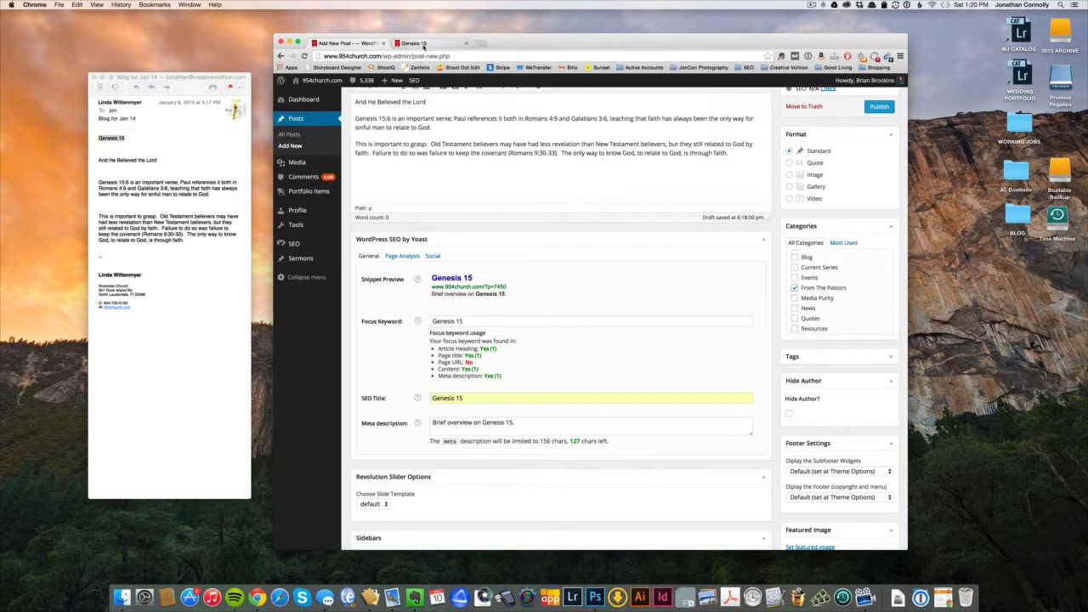
Check the site's category list in the open post preview and return to the post editor
{"action": "left_click", "coordinate": [420, 47]}
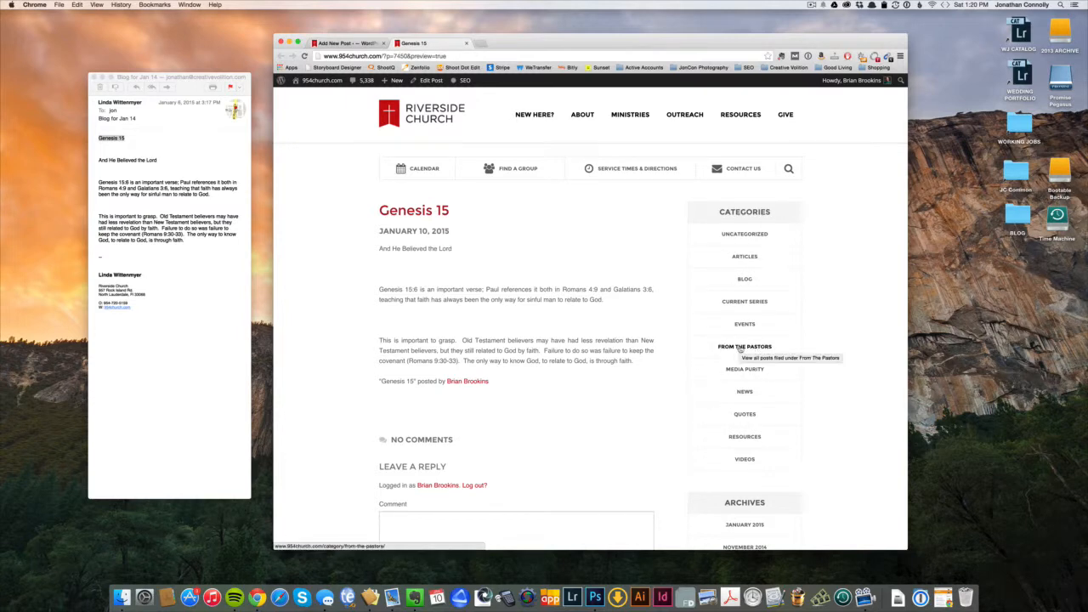
{"action": "left_click", "coordinate": [345, 42]}
{"action": "scroll", "coordinate": [780, 370], "scroll_direction": "up", "scroll_amount": 5}
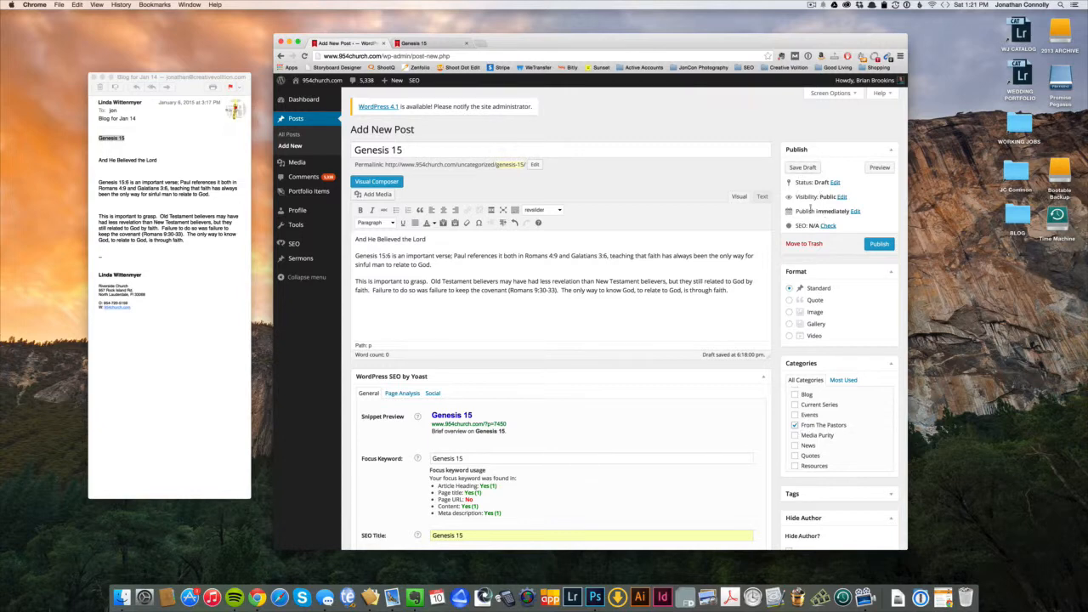
Add the tags genesis, paul, romans, galatians, faith and new testament to the post
{"action": "scroll", "coordinate": [798, 340], "scroll_direction": "down", "scroll_amount": 5}
{"action": "scroll", "coordinate": [798, 371], "scroll_direction": "up", "scroll_amount": 1}
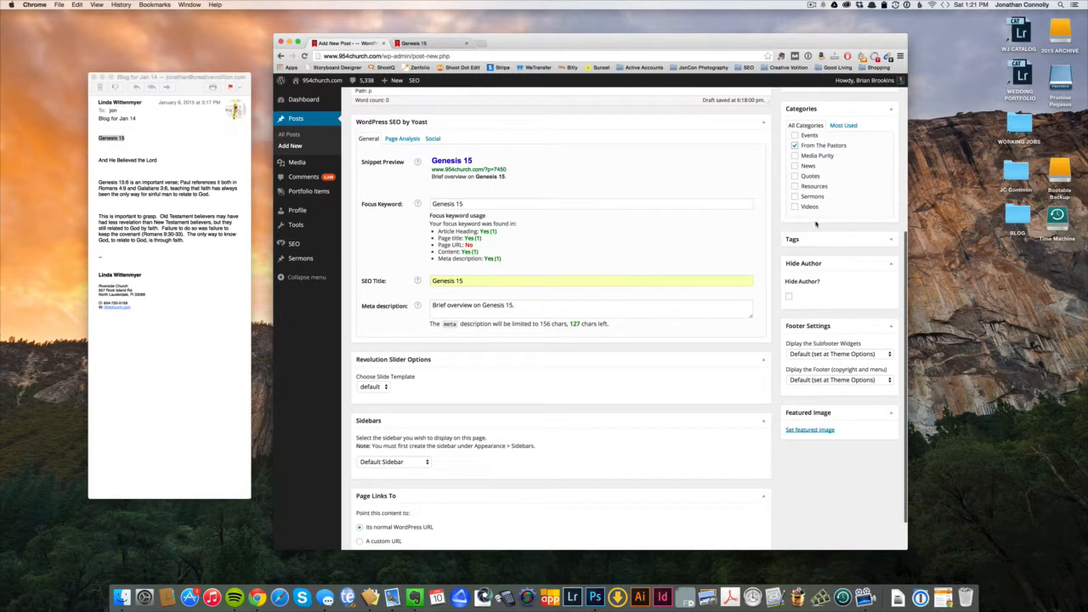
{"action": "left_click", "coordinate": [893, 244]}
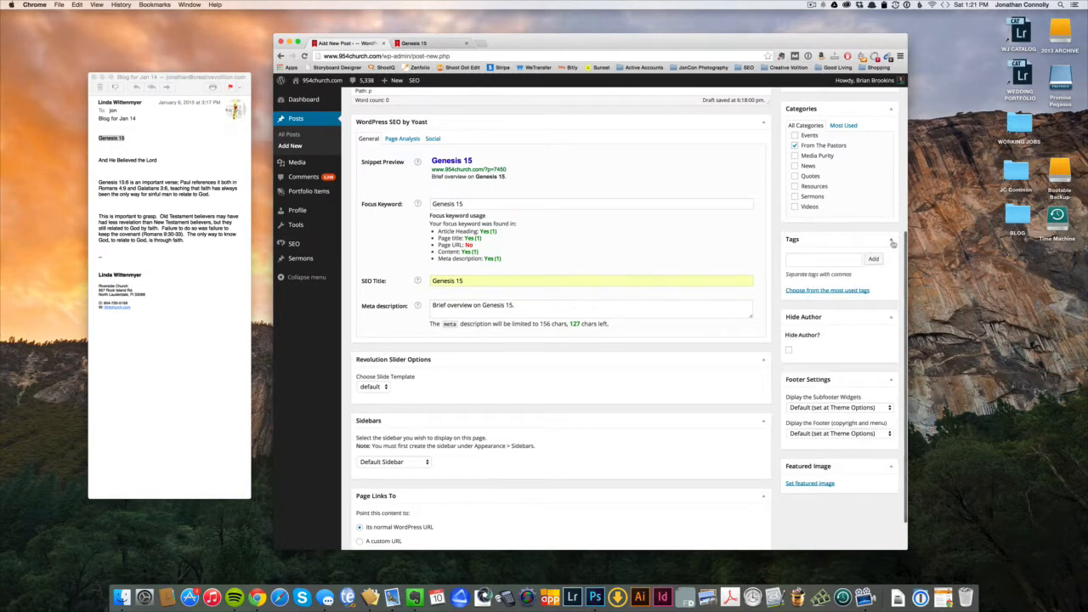
{"action": "left_click", "coordinate": [827, 259]}
{"action": "scroll", "coordinate": [496, 266], "scroll_direction": "up", "scroll_amount": 5}
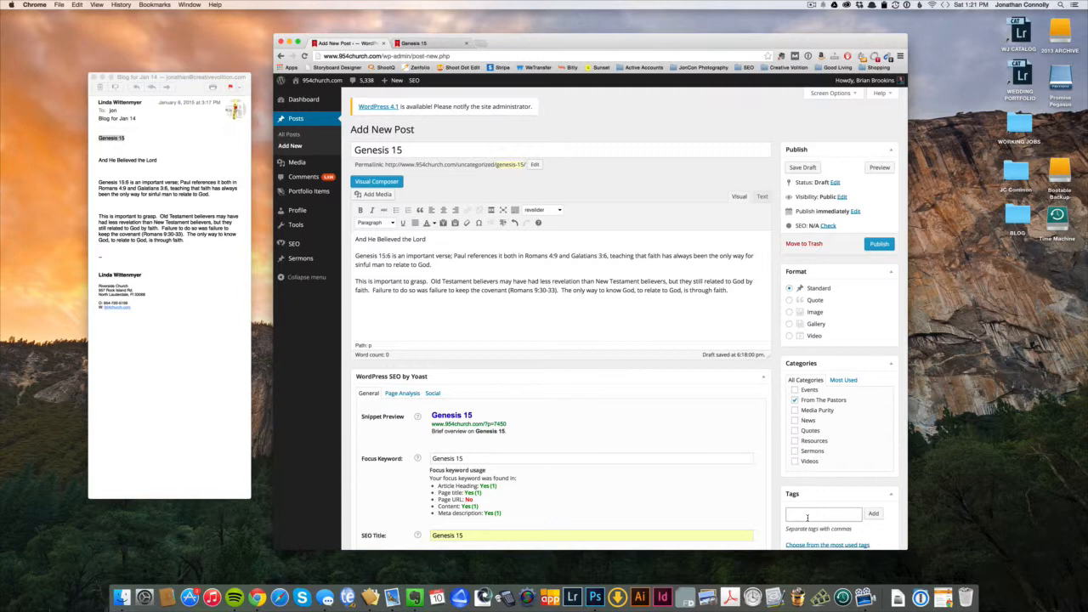
{"action": "type", "text": "gen"}
{"action": "type", "text": "e"}
{"action": "type", "text": "sis"}
{"action": "type", "text": ","}
{"action": "type", "text": "paul, "}
{"action": "type", "text": "romans"}
{"action": "type", "text": ", galatians"}
{"action": "type", "text": ","}
{"action": "type", "text": " faith,"}
{"action": "type", "text": "new tes"}
{"action": "type", "text": "ta"}
{"action": "type", "text": "ment"}
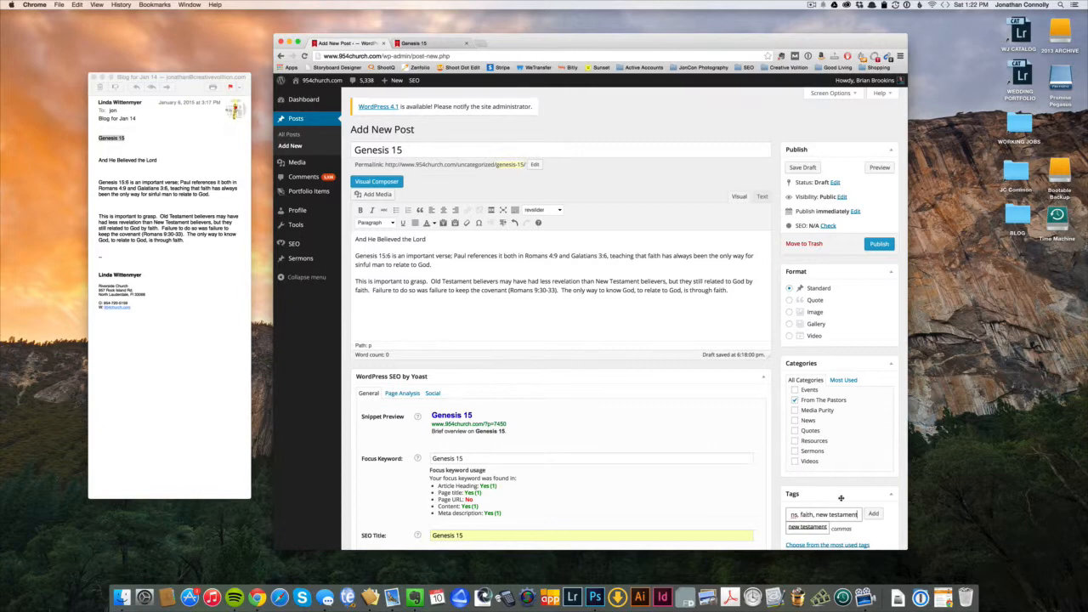
{"action": "scroll", "coordinate": [805, 510], "scroll_direction": "down", "scroll_amount": 1}
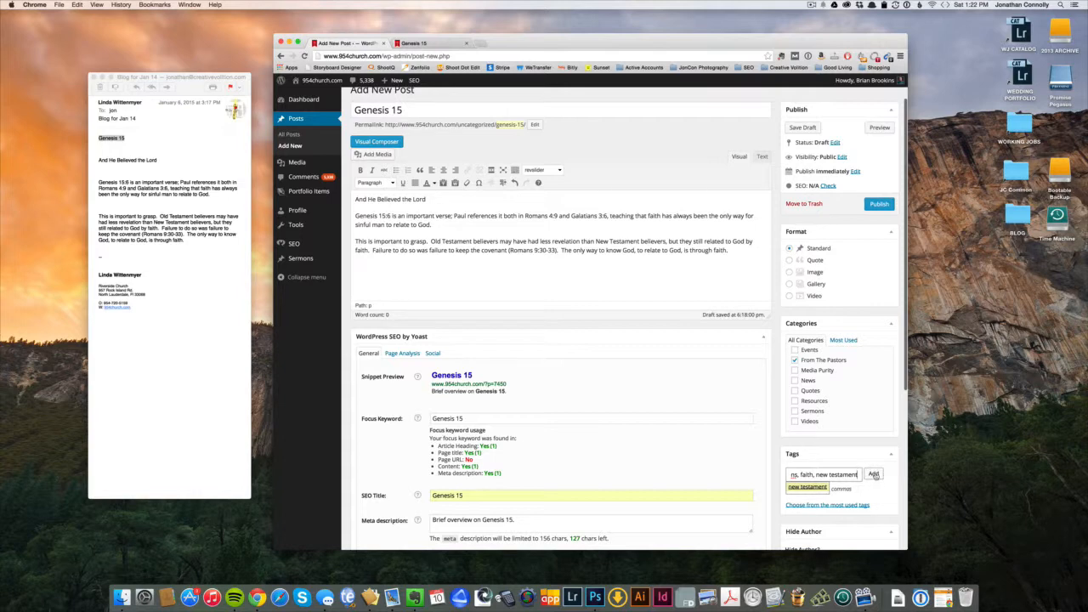
{"action": "left_click", "coordinate": [874, 475]}
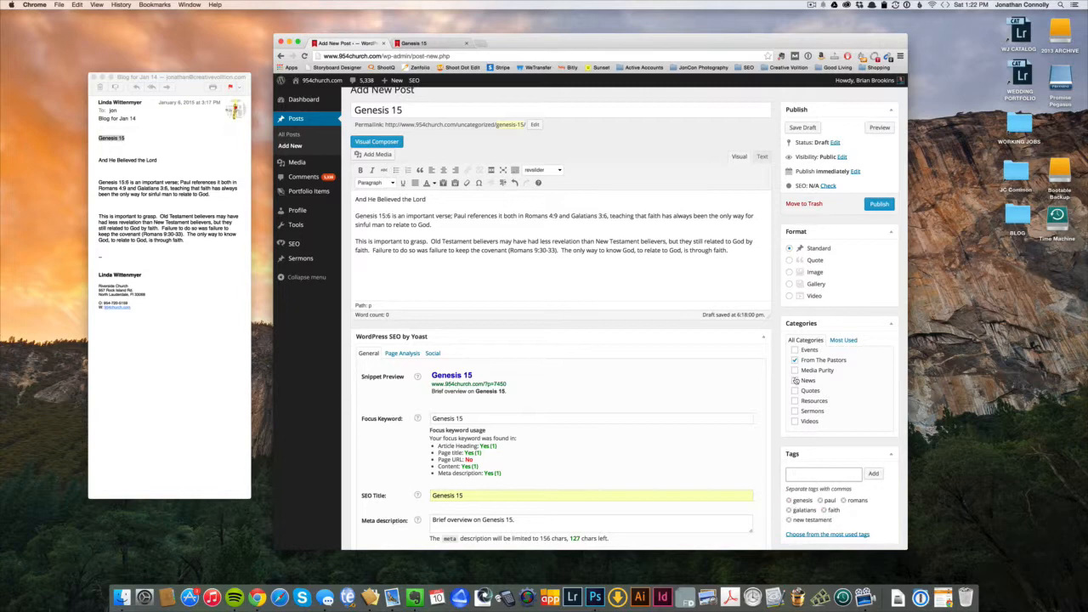
Save the post as a draft and check its permalink
{"action": "left_click", "coordinate": [801, 128]}
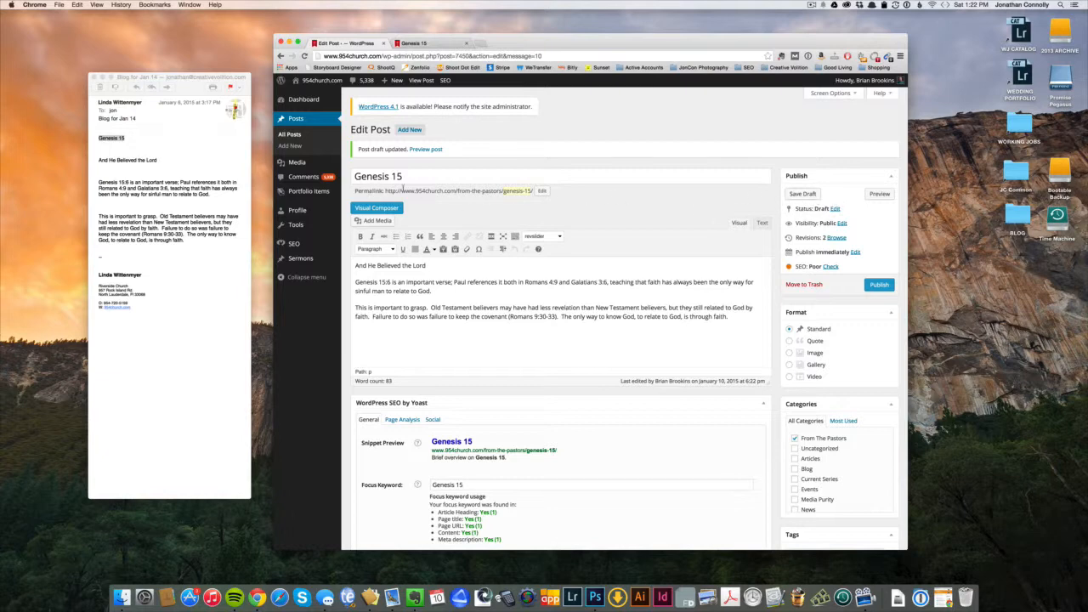
{"action": "left_click_drag", "start_coordinate": [356, 190], "coordinate": [536, 192]}
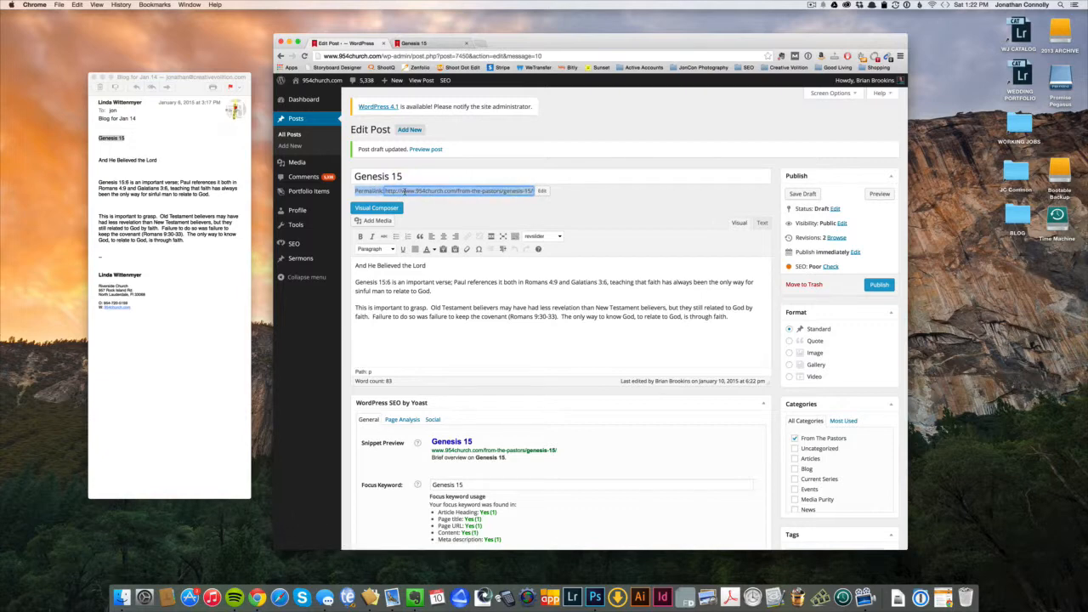
{"action": "mouse_move", "coordinate": [533, 190]}
{"action": "left_mouse_down"}
{"action": "mouse_move", "coordinate": [385, 191]}
{"action": "mouse_move", "coordinate": [530, 191]}
{"action": "left_mouse_up"}
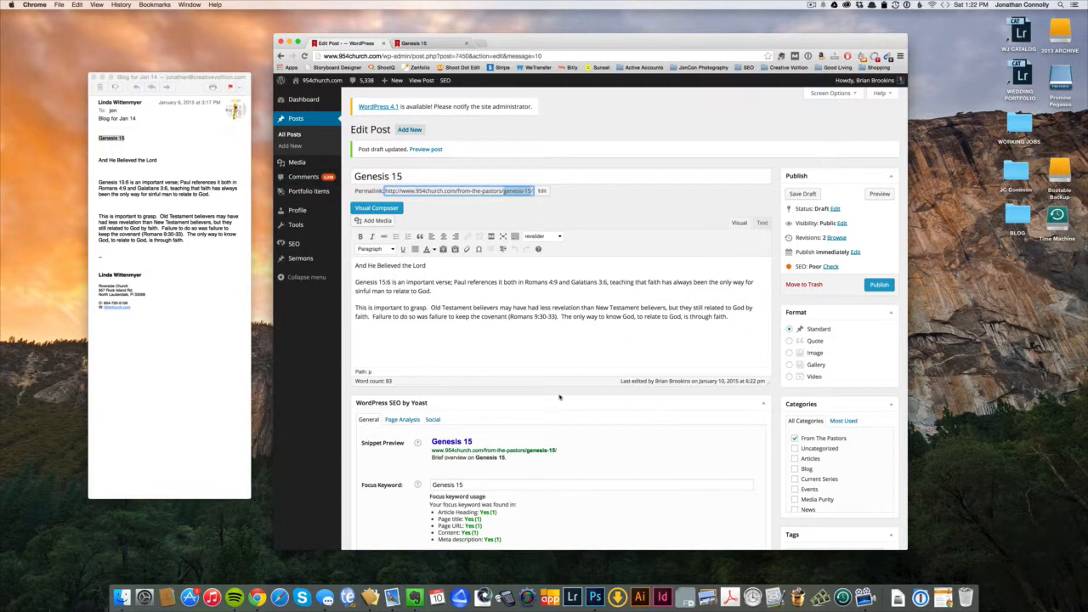
{"action": "scroll", "coordinate": [622, 389], "scroll_direction": "down", "scroll_amount": 5}
{"action": "scroll", "coordinate": [621, 389], "scroll_direction": "up", "scroll_amount": 5}
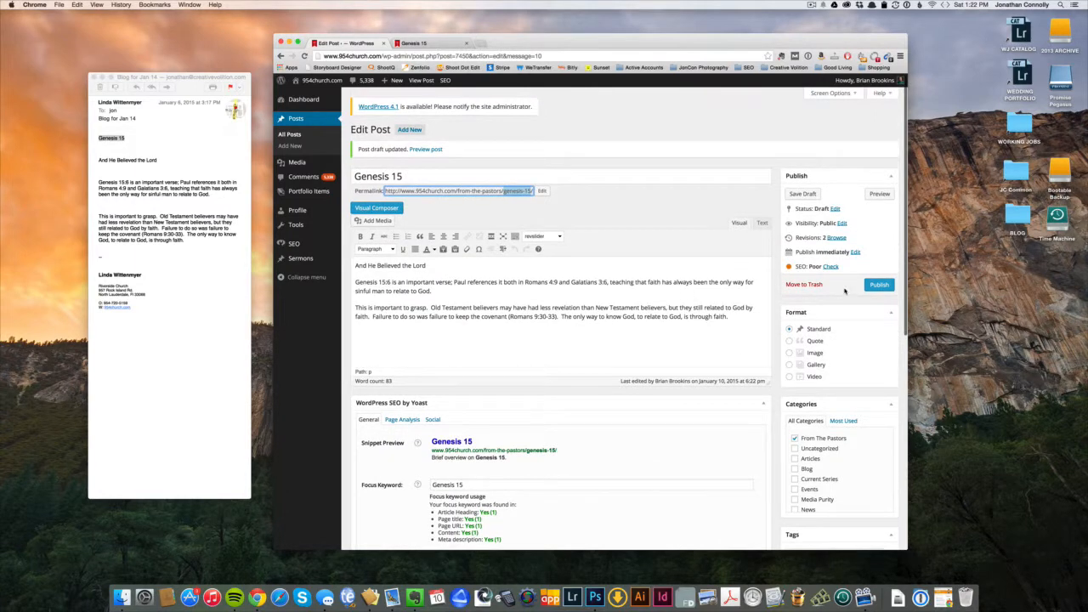
{"action": "left_click", "coordinate": [648, 210]}
Look up the post's intended publication date in the subject line of the email
{"action": "left_click", "coordinate": [120, 174]}
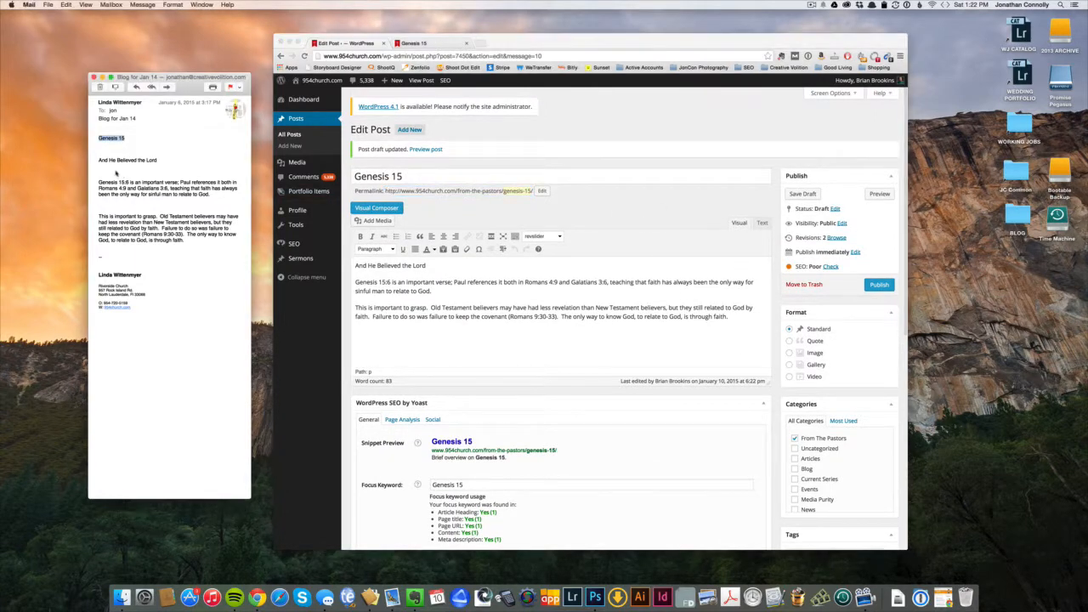
{"action": "left_click", "coordinate": [140, 156]}
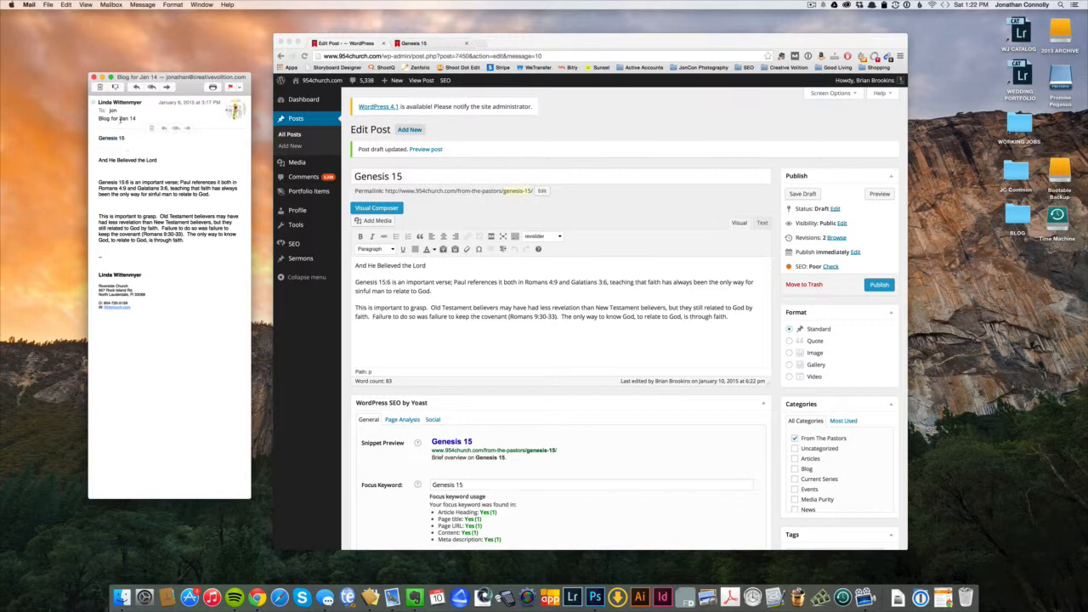
{"action": "left_click_drag", "start_coordinate": [121, 119], "coordinate": [136, 119]}
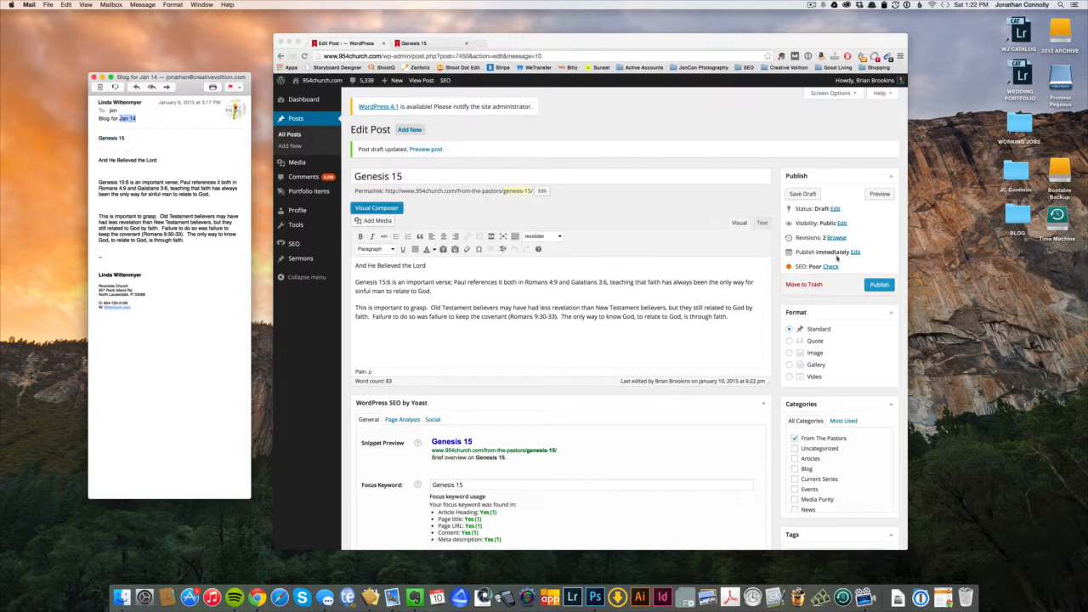
Set the post's publication date to January 14, 2015 at 00:01
{"action": "left_click", "coordinate": [837, 259]}
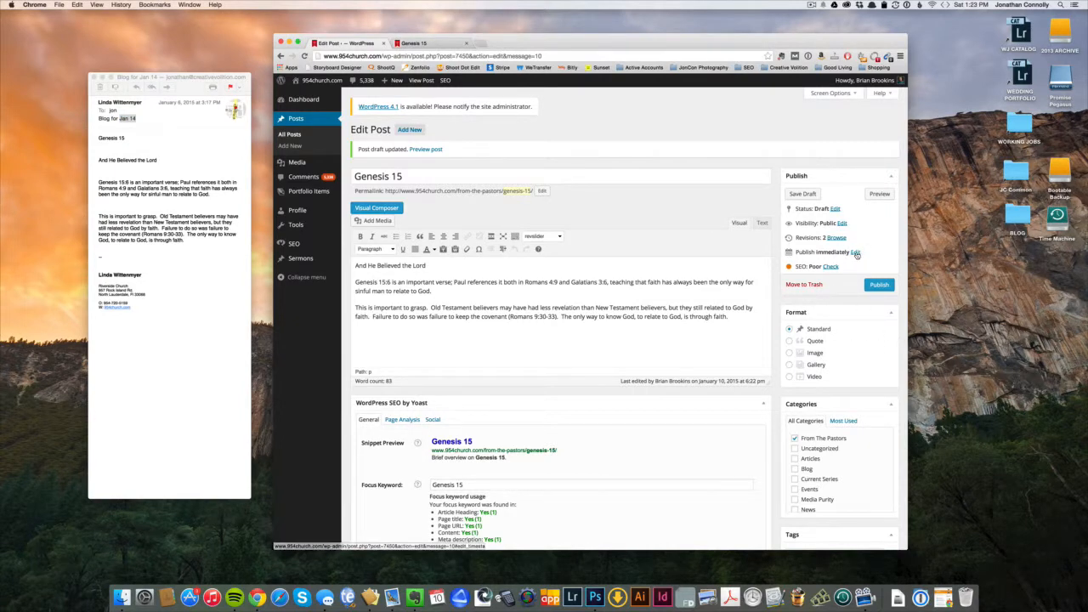
{"action": "left_click", "coordinate": [856, 253]}
{"action": "left_click", "coordinate": [802, 265]}
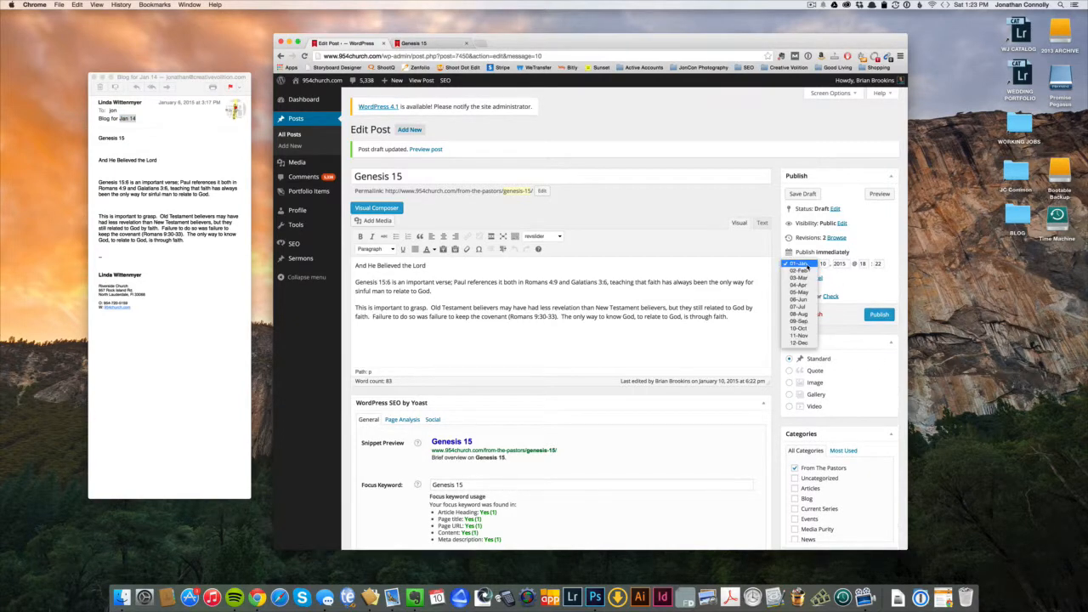
{"action": "left_click", "coordinate": [807, 266]}
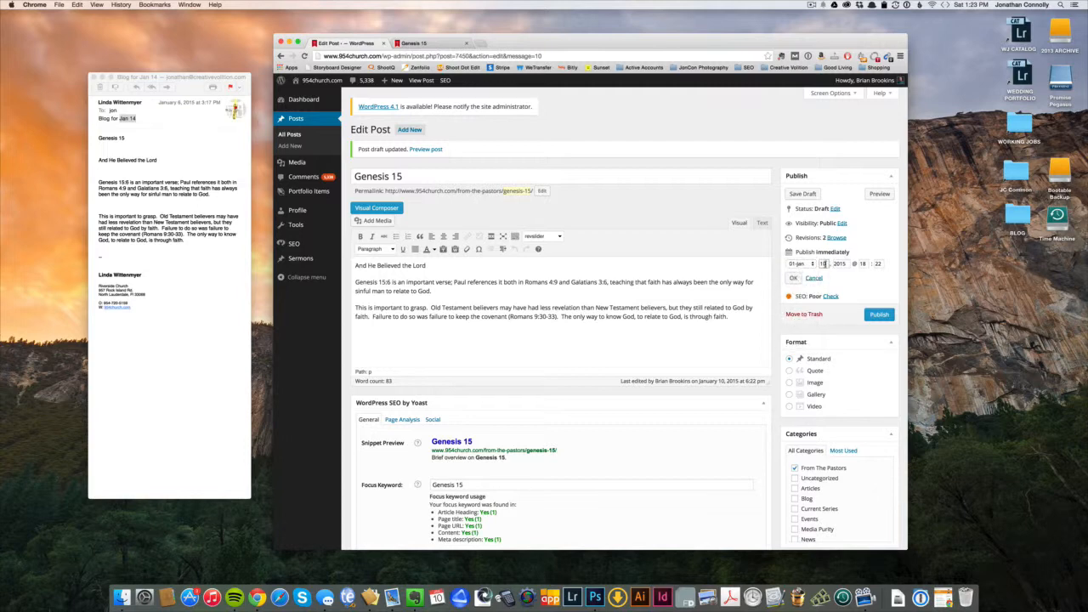
{"action": "double_click", "coordinate": [822, 264]}
{"action": "type", "text": "14"}
{"action": "double_click", "coordinate": [842, 263]}
{"action": "left_click_drag", "start_coordinate": [863, 263], "coordinate": [854, 265]}
{"action": "type", "text": "08"}
{"action": "key", "text": "Tab"}
{"action": "type", "text": "01"}
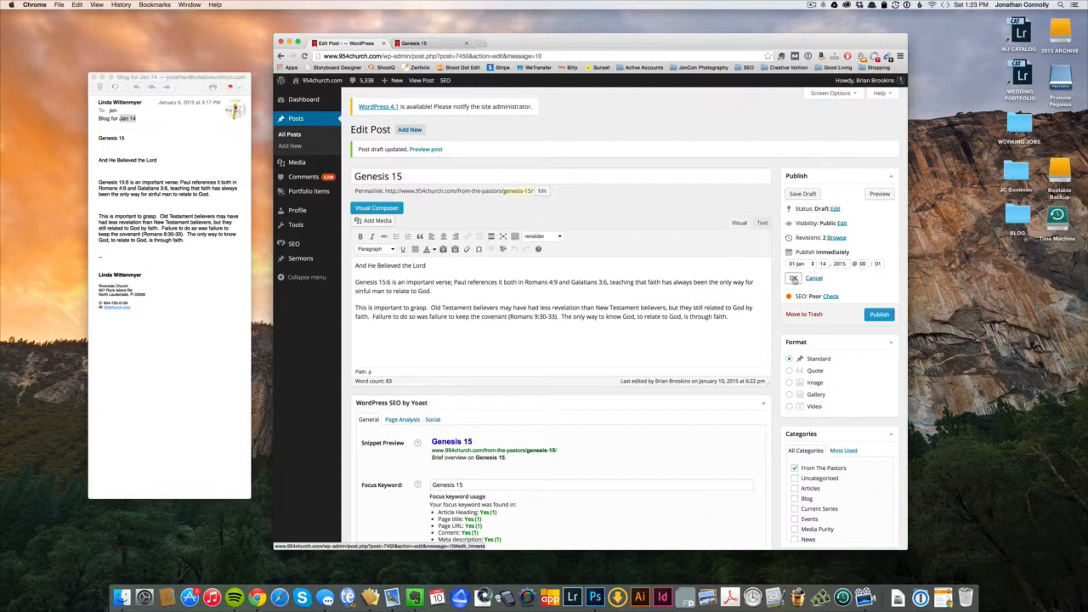
{"action": "left_click", "coordinate": [793, 278]}
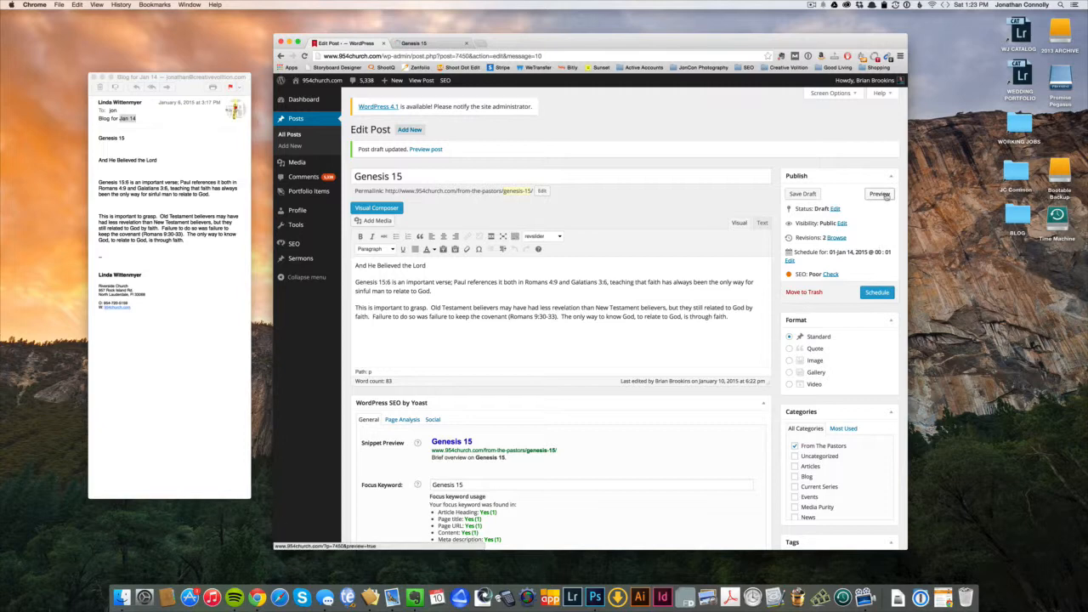
Preview the post and examine its date and the layout of its body paragraphs
{"action": "left_click", "coordinate": [421, 43]}
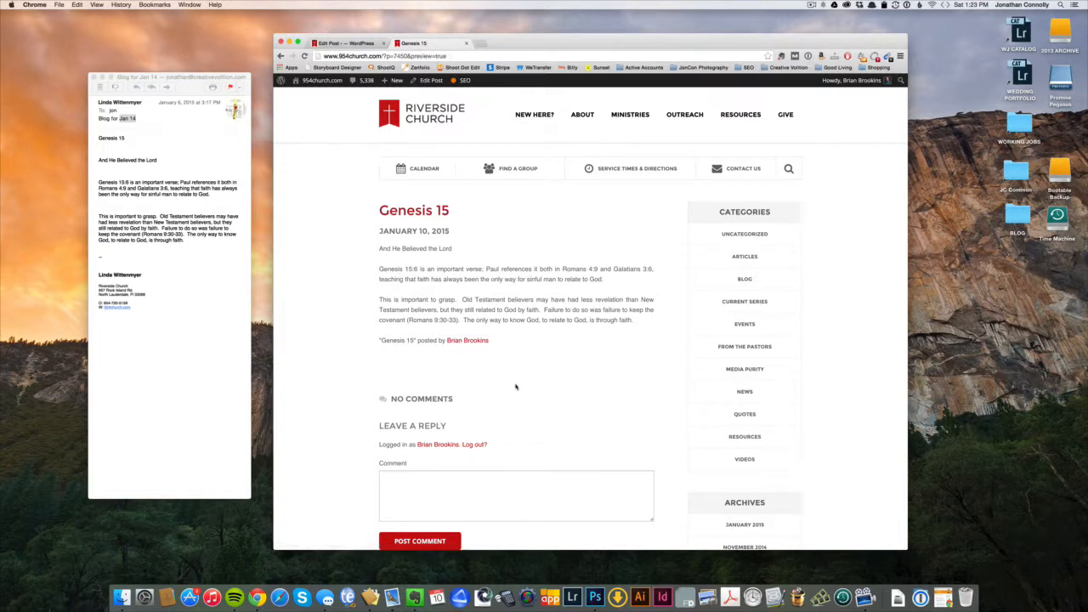
{"action": "left_click_drag", "start_coordinate": [406, 231], "coordinate": [450, 231]}
{"action": "left_click_drag", "start_coordinate": [380, 230], "coordinate": [450, 231]}
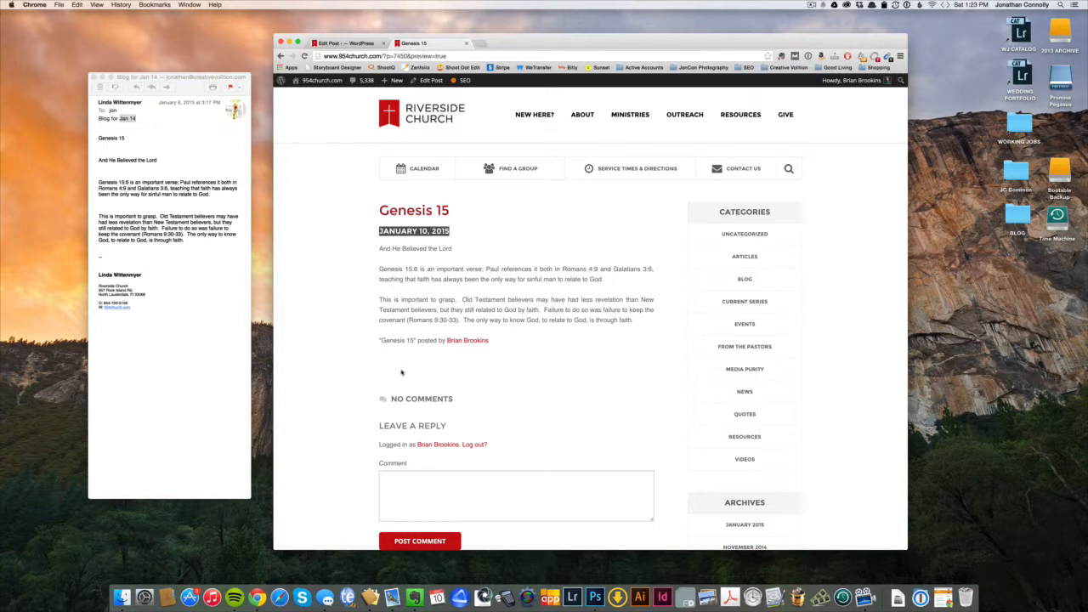
{"action": "scroll", "coordinate": [401, 372], "scroll_direction": "down", "scroll_amount": 2}
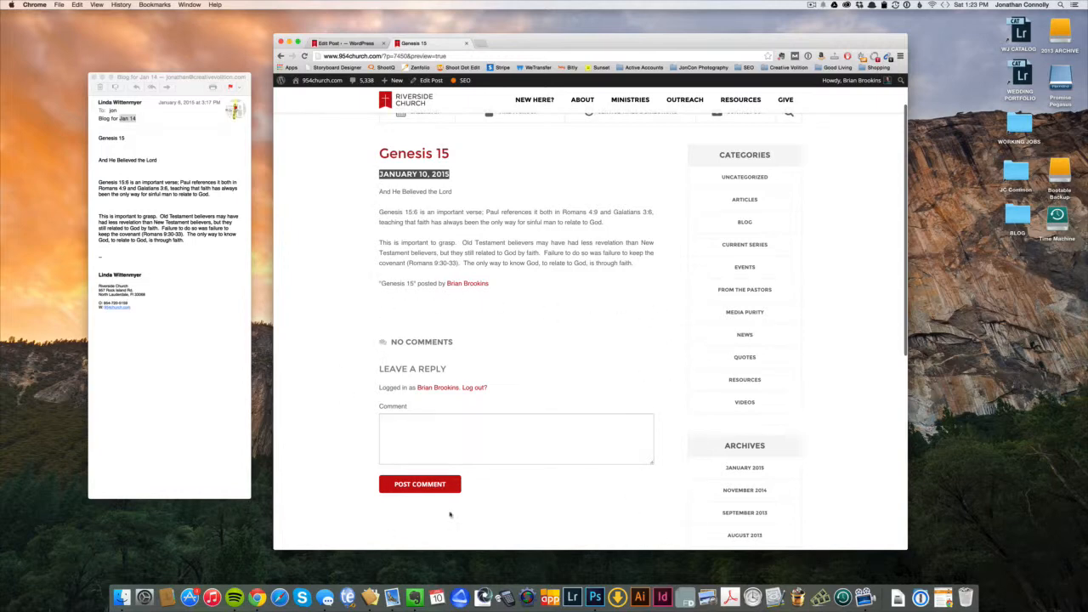
{"action": "left_click", "coordinate": [379, 192]}
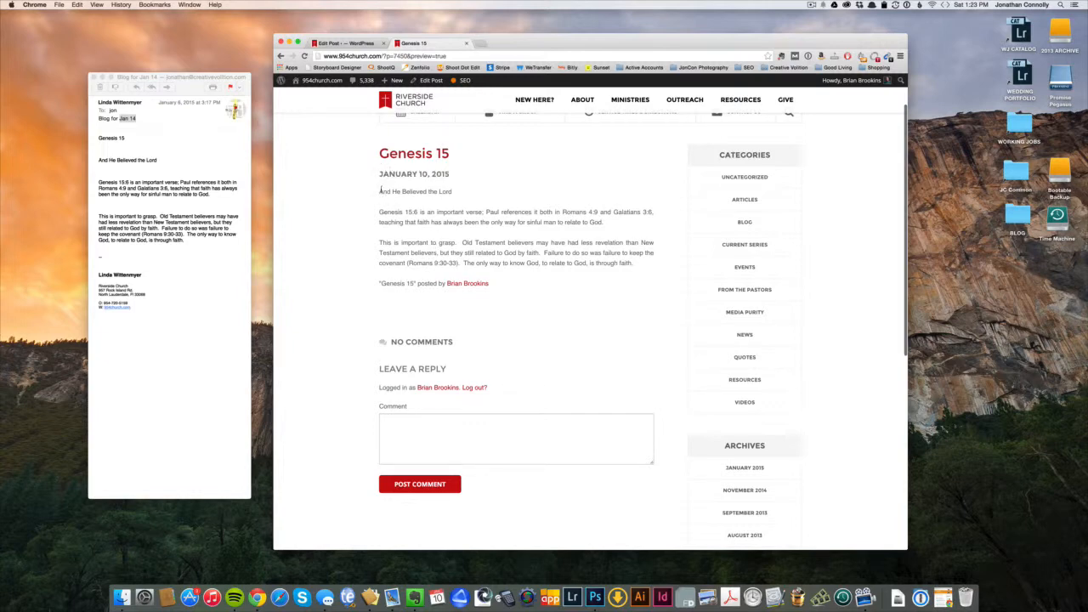
{"action": "left_click_drag", "start_coordinate": [380, 191], "coordinate": [536, 303]}
{"action": "left_click", "coordinate": [535, 303]}
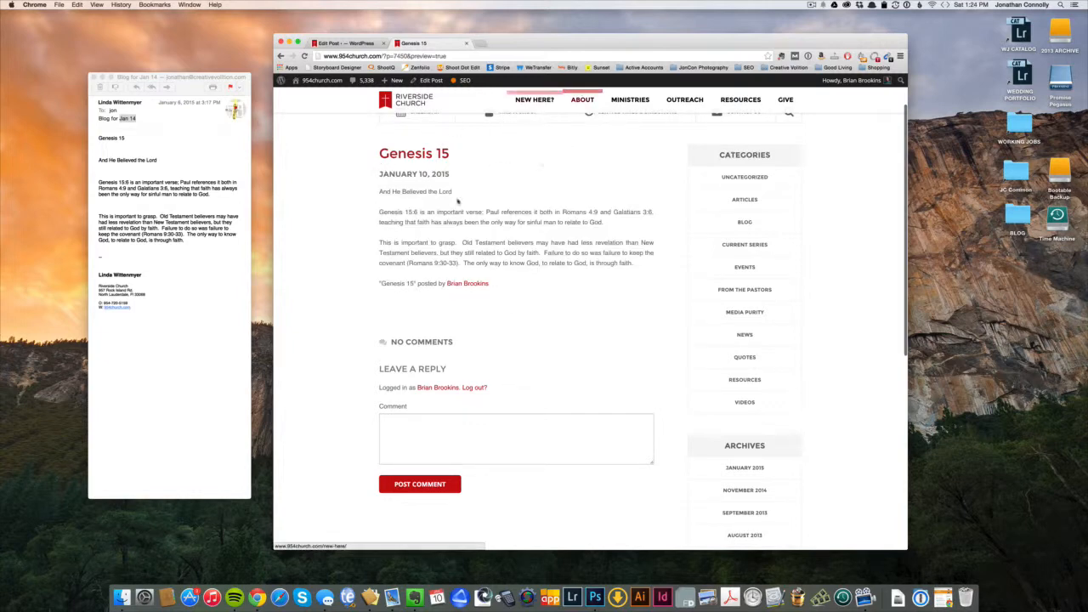
{"action": "scroll", "coordinate": [559, 229], "scroll_direction": "up", "scroll_amount": 2}
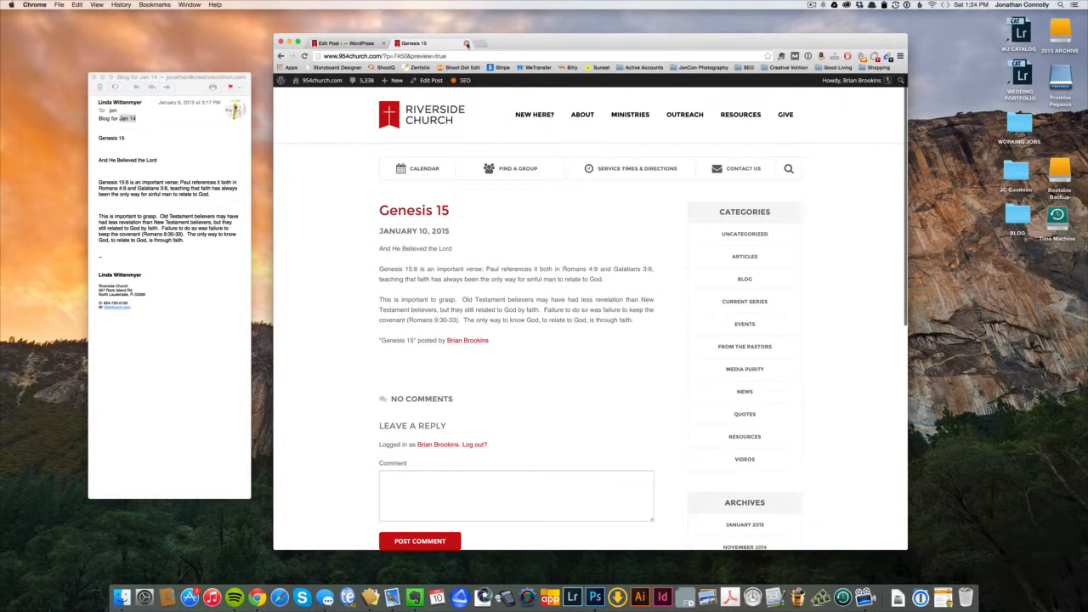
Close the preview and schedule the post for its set publication date
{"action": "key", "text": "super+w"}
{"action": "left_click", "coordinate": [878, 294]}
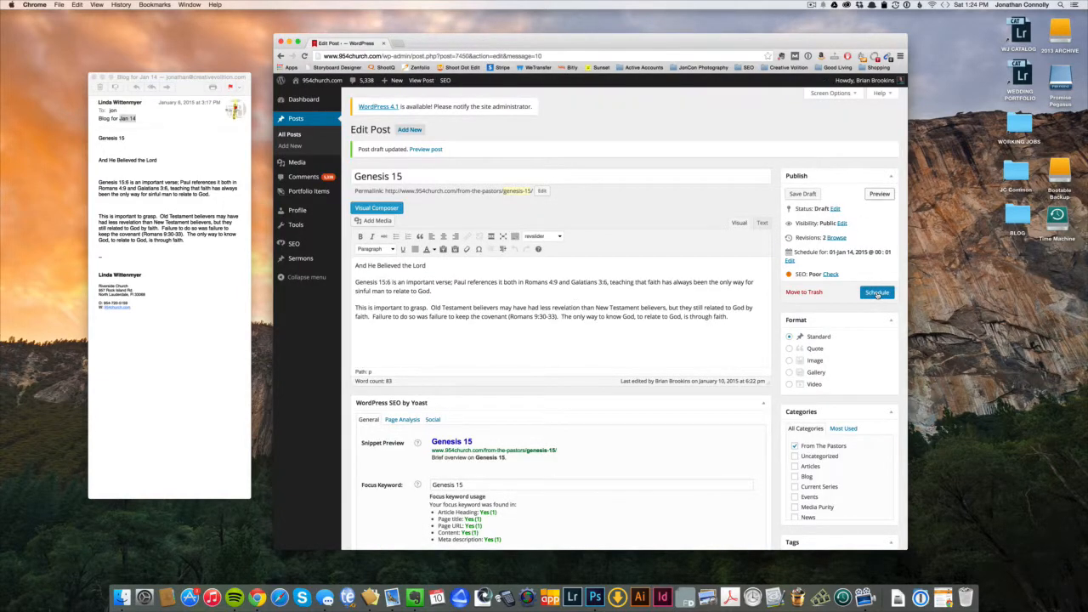
{"action": "left_click", "coordinate": [878, 293]}
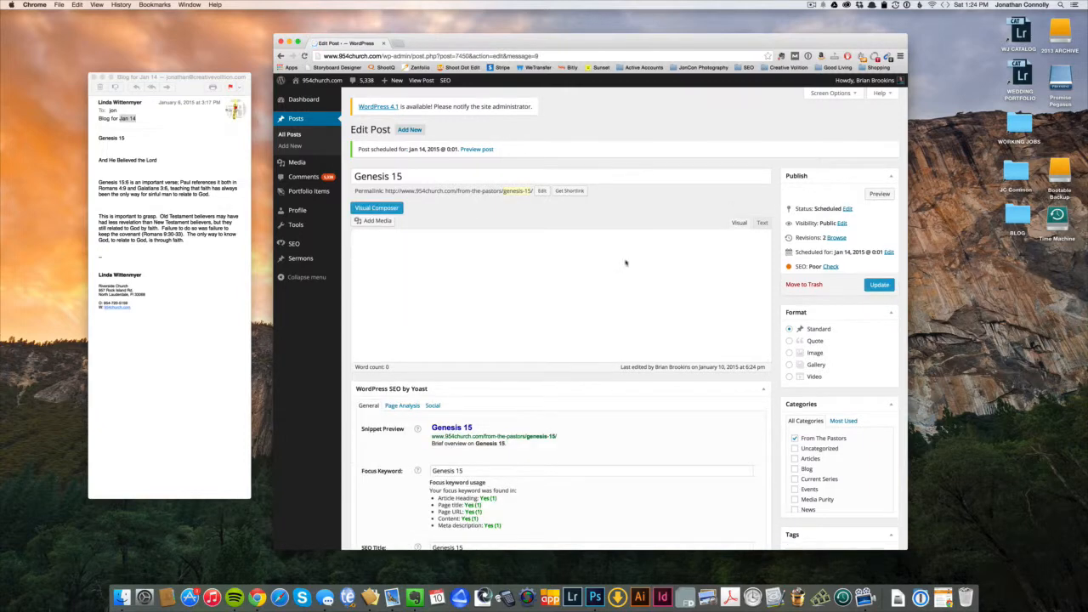
Open the list of all posts and review the Genesis 15 entry's quick-edit settings and date, leaving them unedited
{"action": "left_click", "coordinate": [290, 134]}
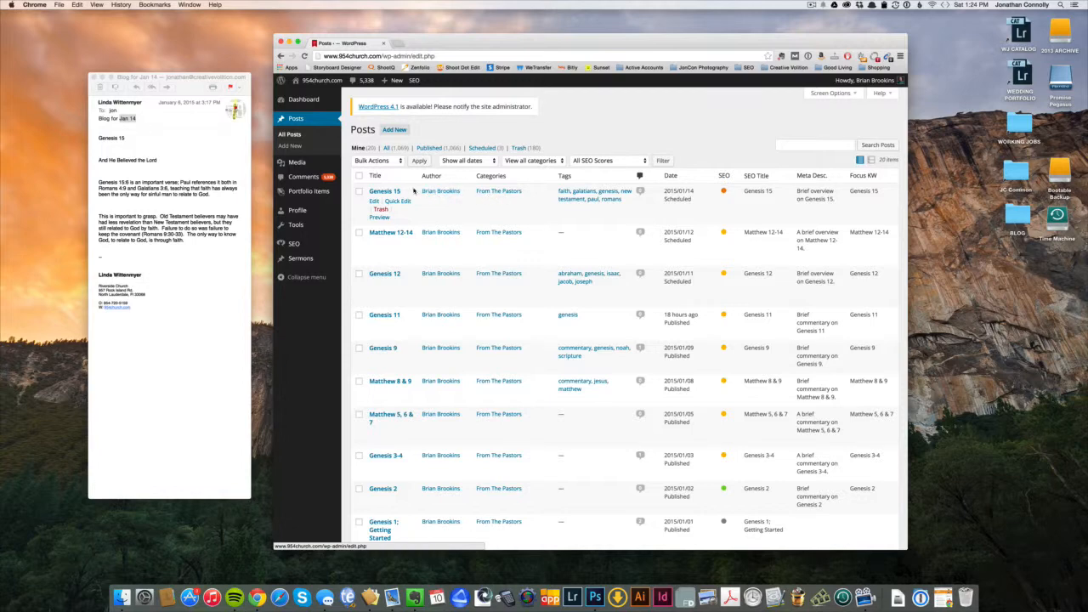
{"action": "mouse_move", "coordinate": [864, 84]}
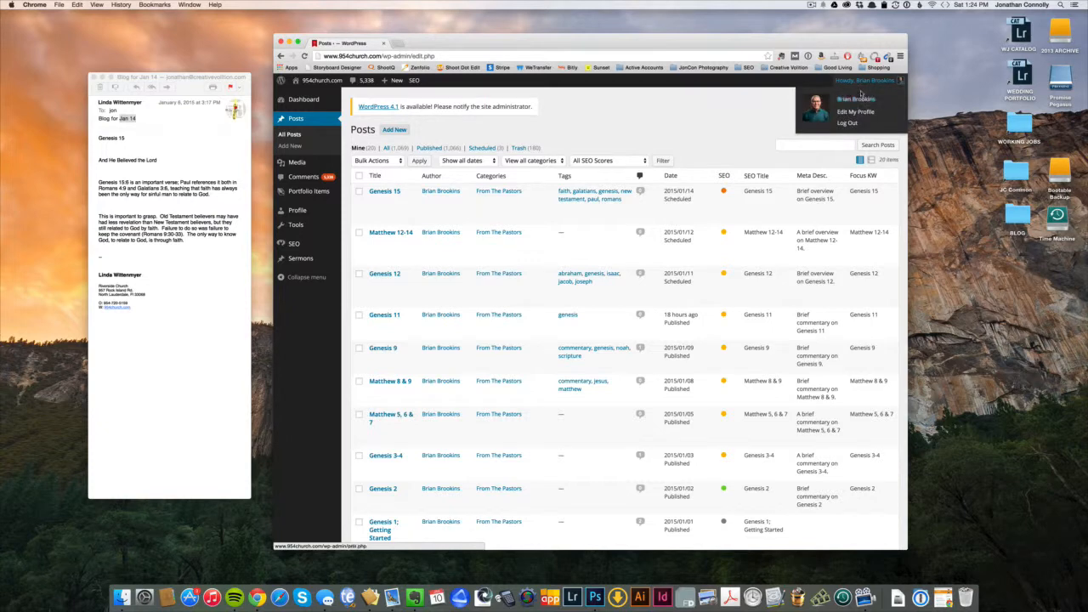
{"action": "mouse_move", "coordinate": [385, 197]}
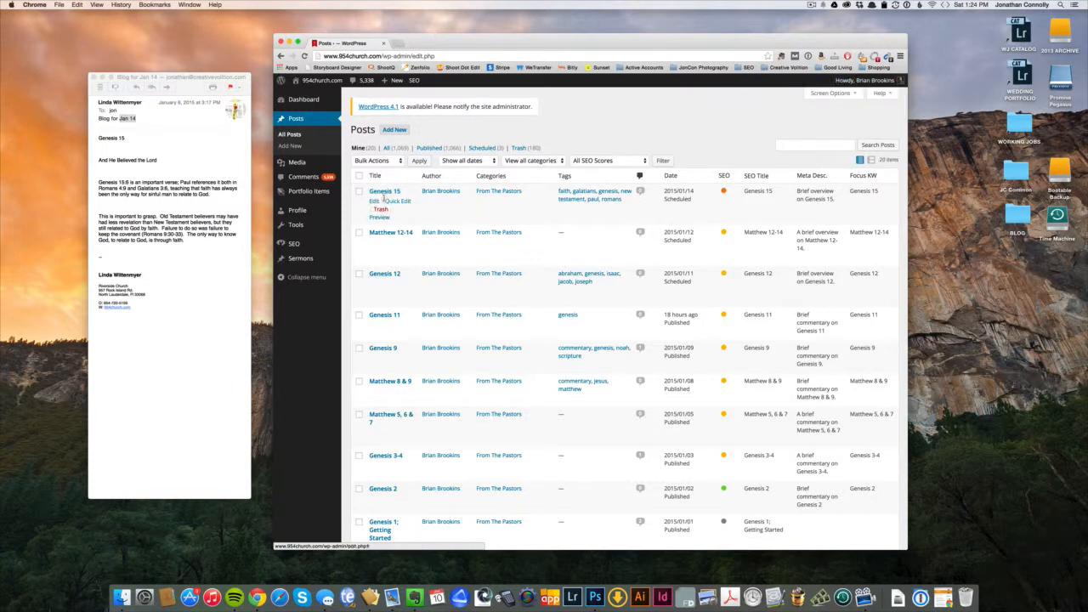
{"action": "left_click", "coordinate": [399, 201]}
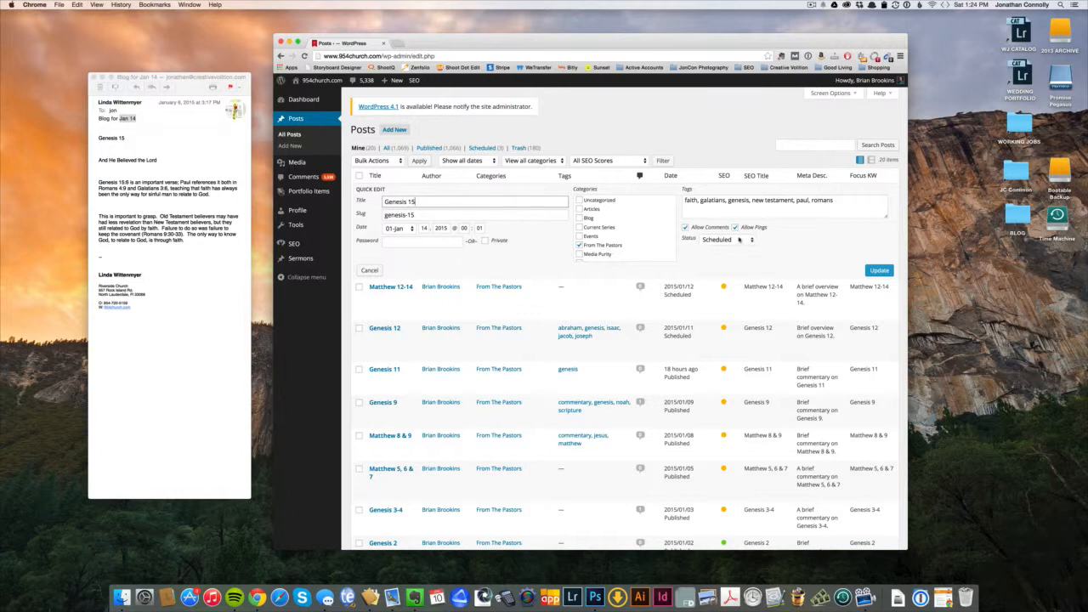
{"action": "left_click", "coordinate": [373, 268]}
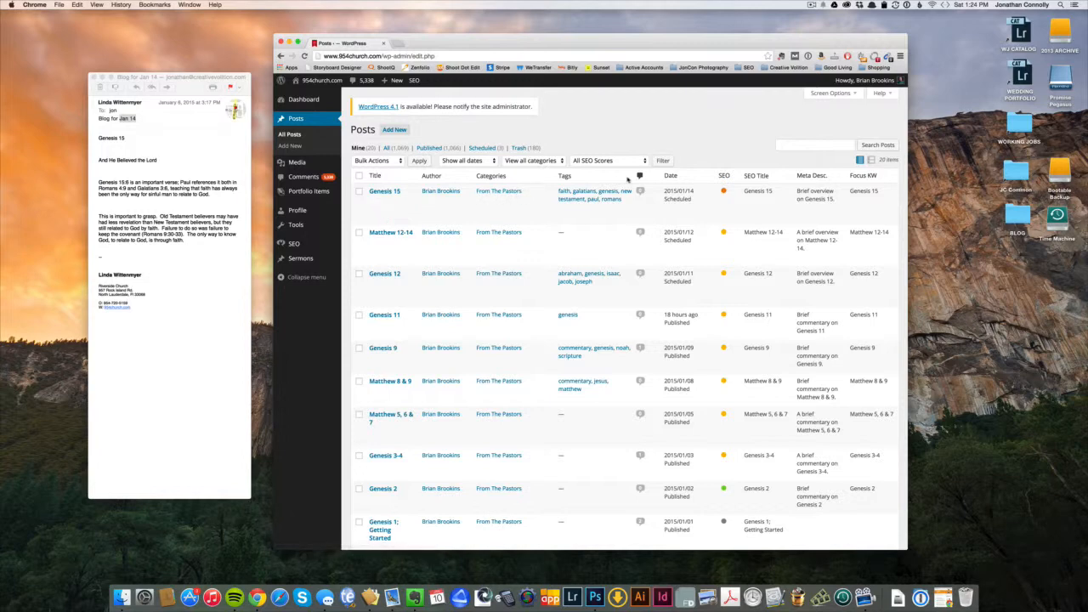
{"action": "left_click_drag", "start_coordinate": [663, 191], "coordinate": [698, 192]}
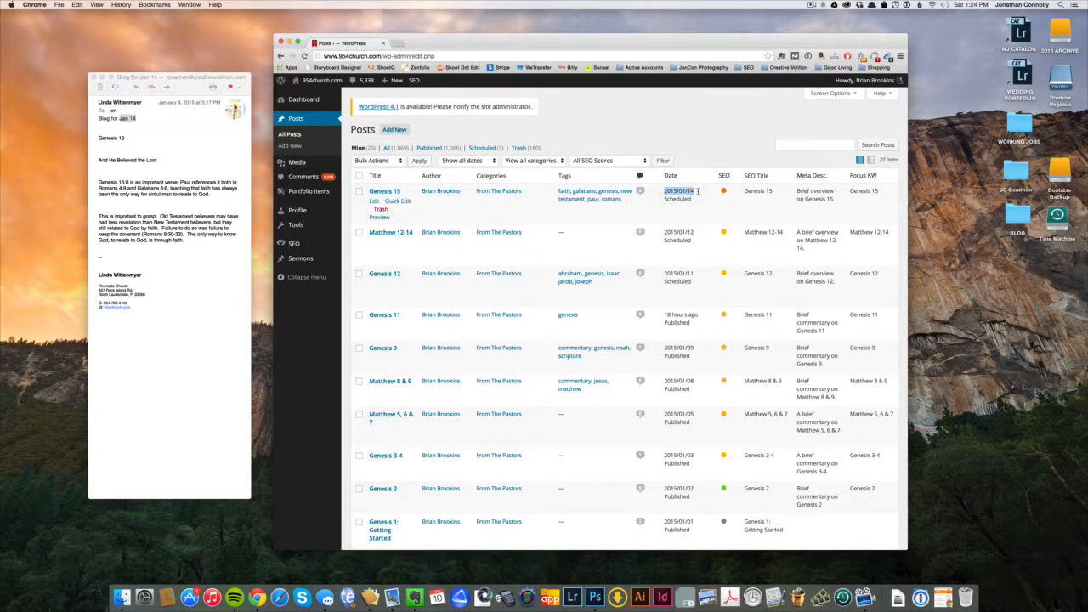